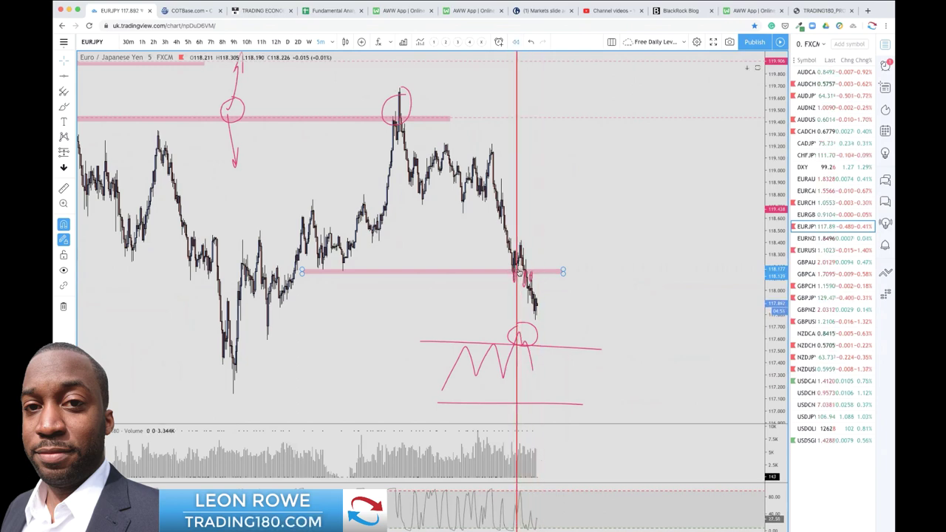
Step: Start the EURJPY bar replay at the bounce just after price first drops to the lower pink support zone
left_click(522, 272)
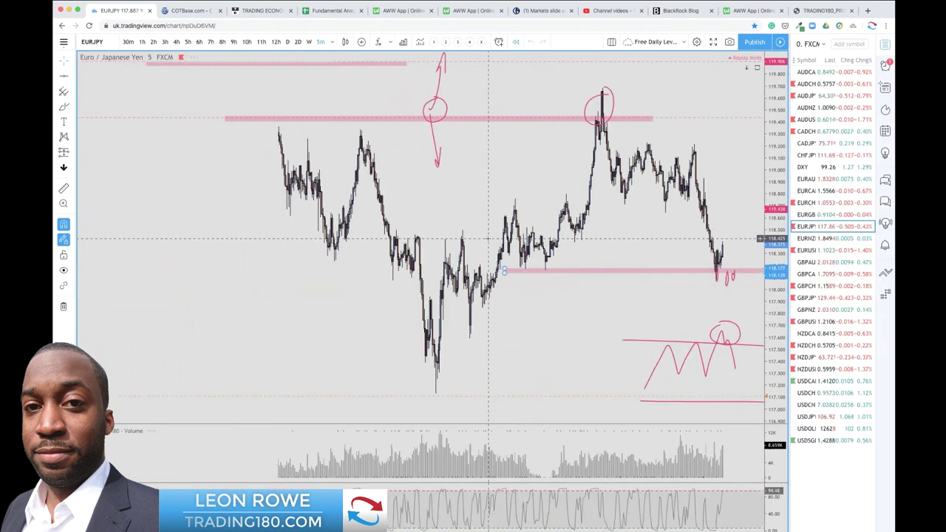
scroll(487, 238, "right", 3)
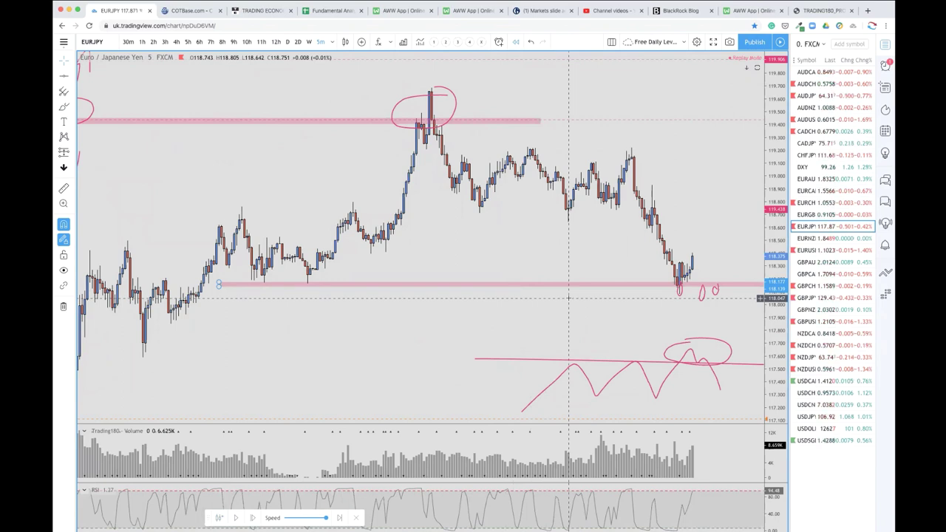
scroll(568, 298, "down", 3)
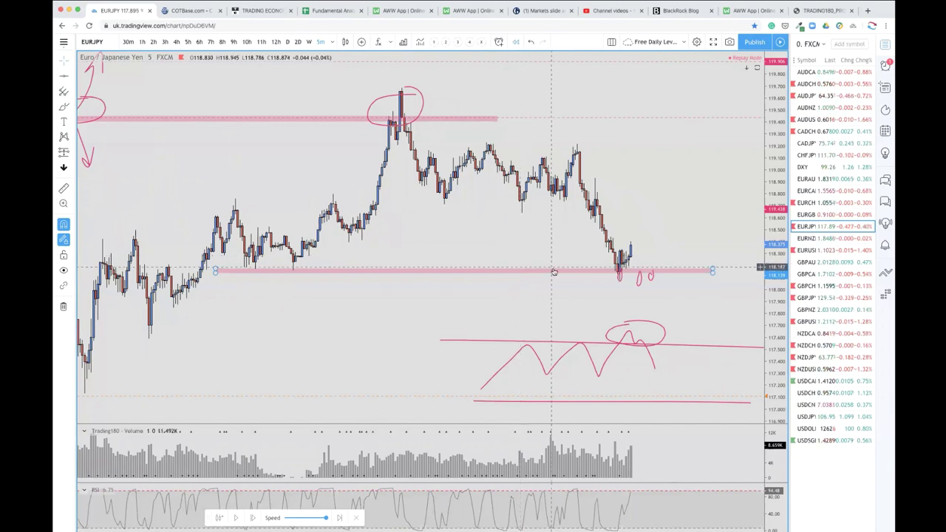
scroll(535, 270, "down", 3)
scroll(535, 270, "down", 3)
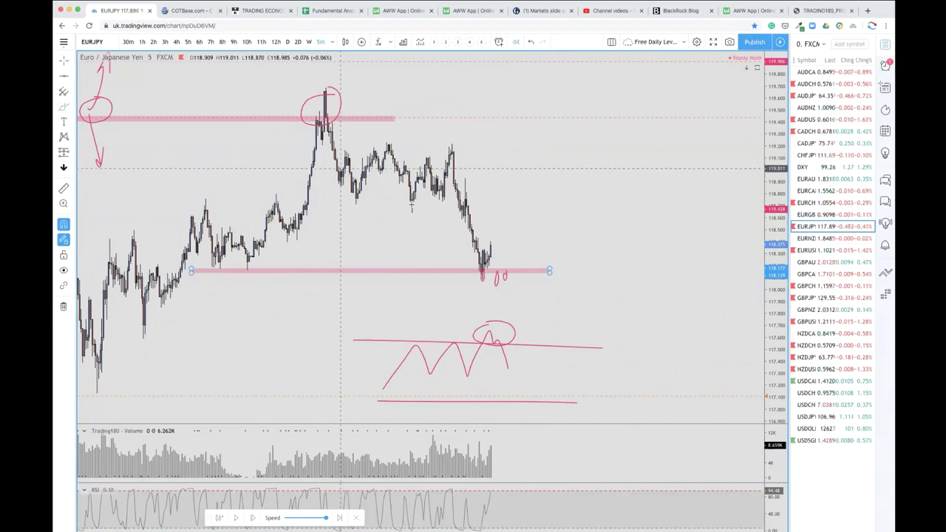
Step: Handwrite the letters "BRL" with the brush in the empty area beyond the last candle, above the recent highs
scroll(650, 246, "up", 4)
scroll(650, 245, "up", 1)
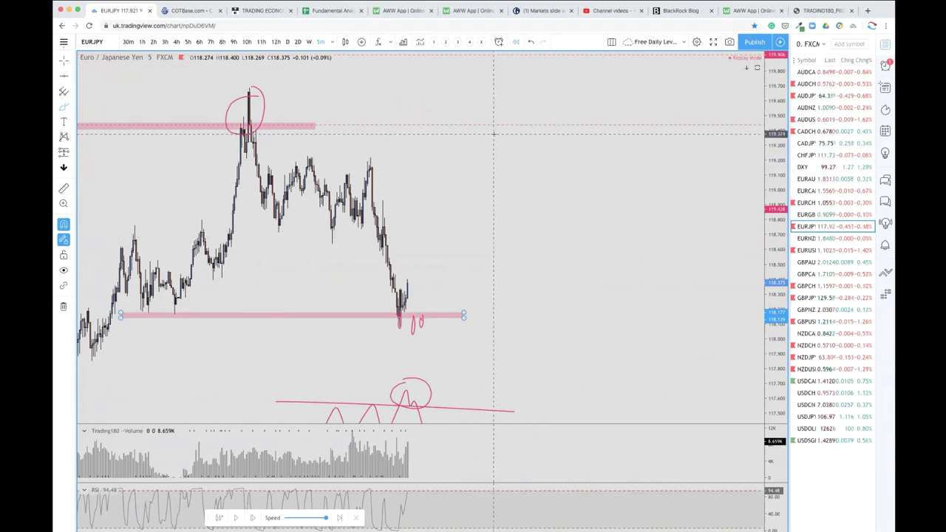
mouse_move(491, 132)
left_mouse_down()
mouse_move(495, 140)
mouse_move(491, 123)
mouse_move(511, 151)
mouse_move(476, 165)
left_mouse_up()
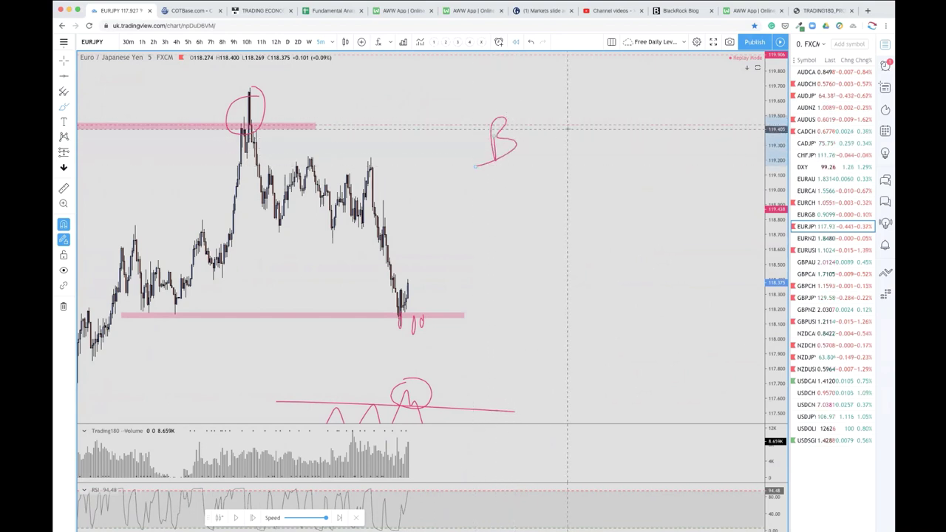
mouse_move(541, 123)
left_mouse_down()
mouse_move(544, 165)
mouse_move(563, 159)
left_mouse_up()
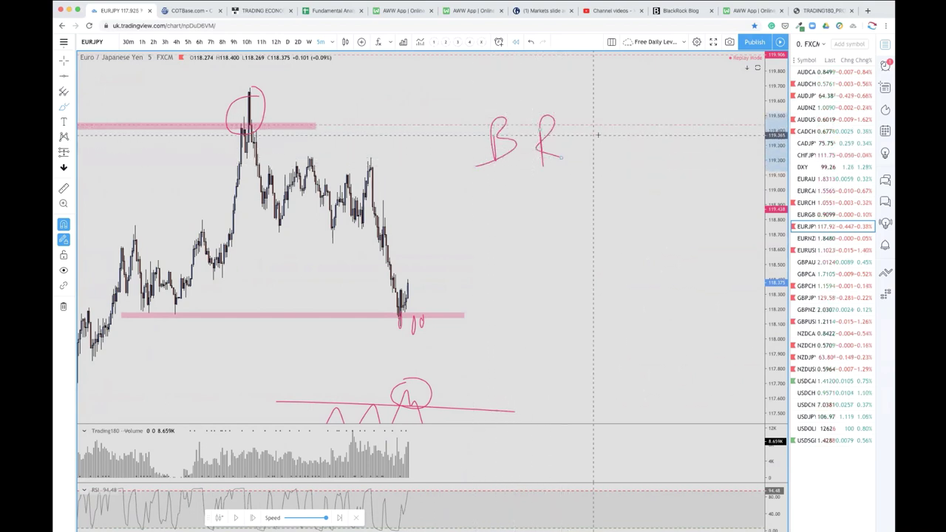
mouse_move(582, 117)
left_mouse_down()
mouse_move(583, 161)
mouse_move(613, 153)
left_mouse_up()
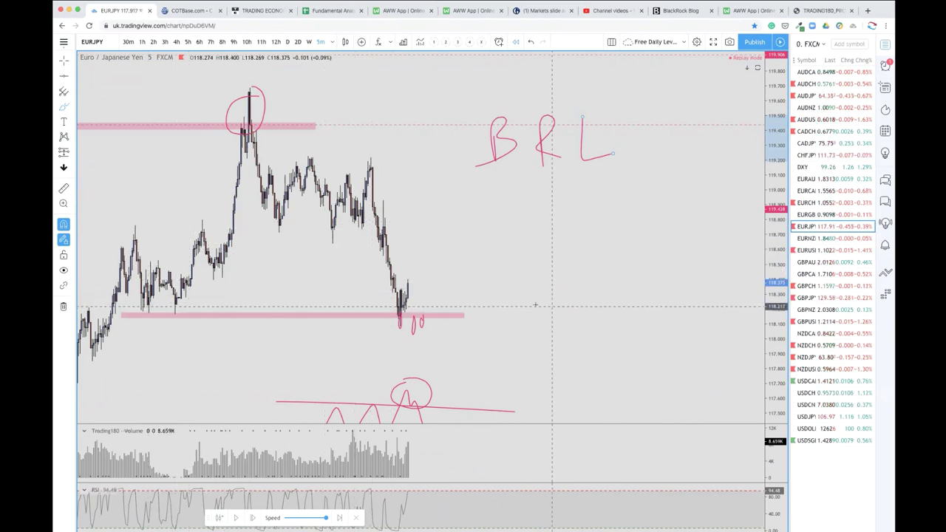
Step: Extend the lower pink support zone forward in time, well past the last replay candle
scroll(520, 301, "down", 3)
scroll(519, 302, "down", 2)
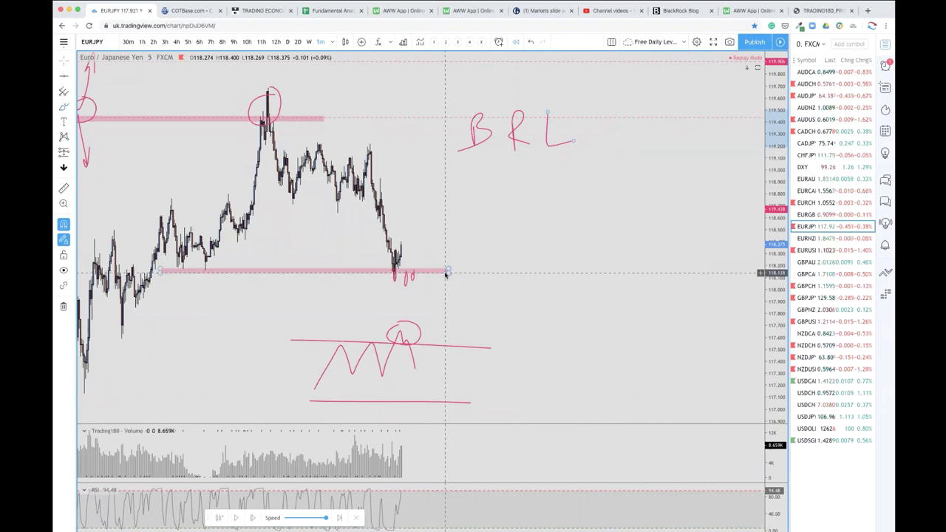
left_click_drag(448, 271, 711, 271)
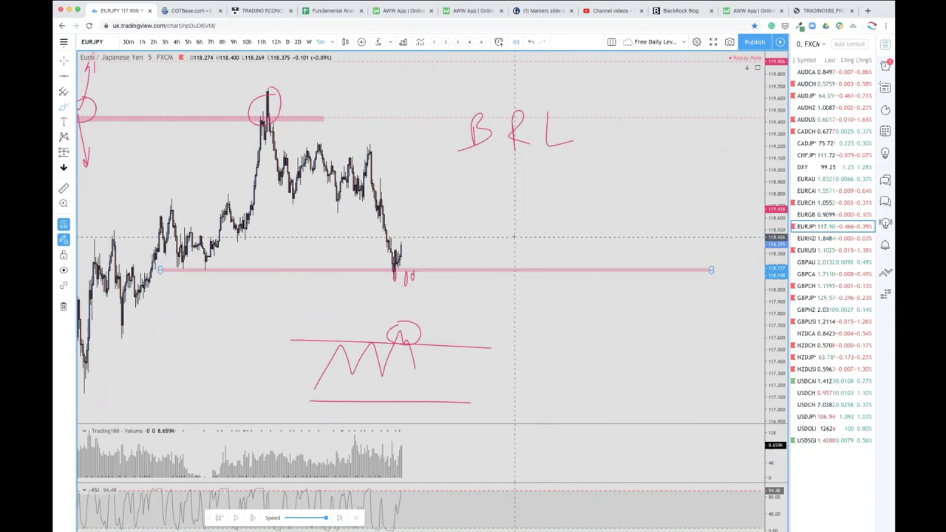
Step: Sketch a zigzag touching the extended support zone three times, circle its third low, and draw an X above the sketch
mouse_move(484, 201)
left_mouse_down()
mouse_move(520, 268)
mouse_move(537, 207)
mouse_move(563, 267)
mouse_move(581, 203)
mouse_move(612, 271)
mouse_move(620, 245)
left_mouse_up()
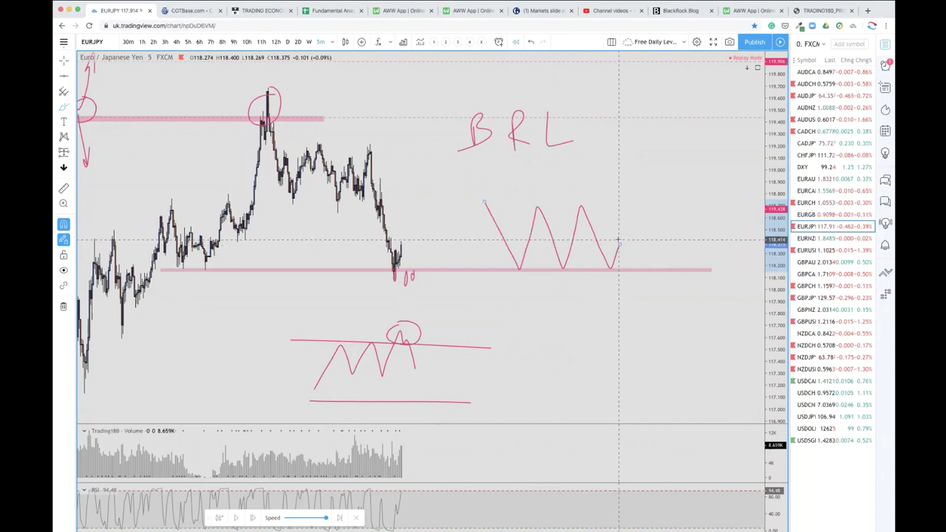
mouse_move(616, 244)
left_mouse_down()
mouse_move(612, 272)
mouse_move(618, 240)
left_mouse_up()
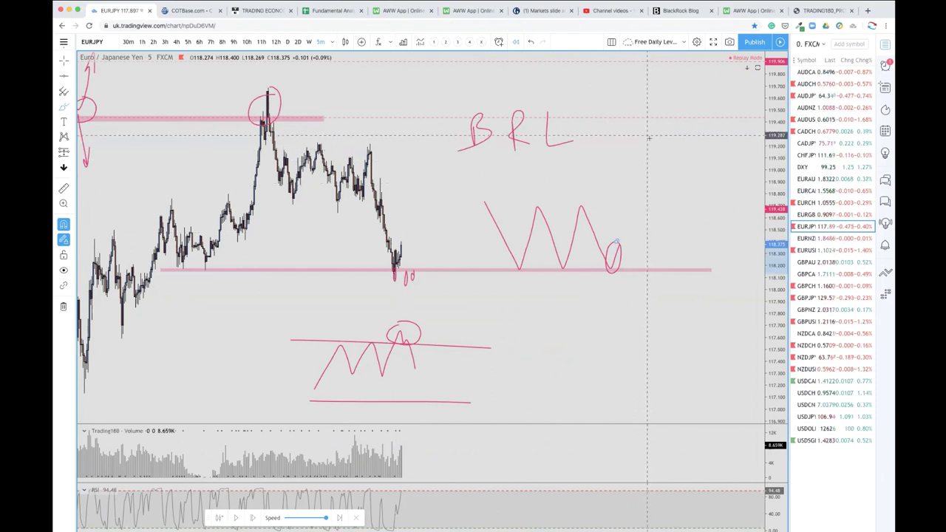
mouse_move(648, 137)
left_mouse_down()
mouse_move(669, 157)
mouse_move(652, 157)
left_mouse_up()
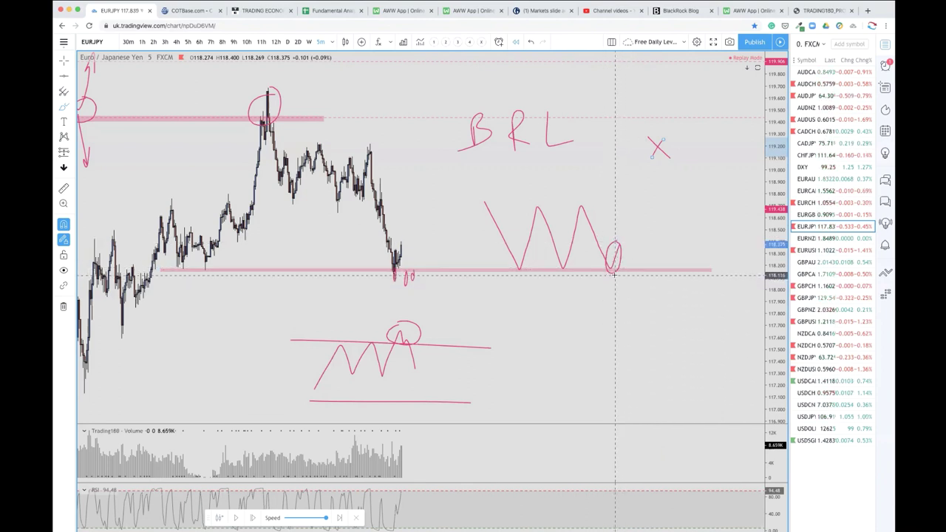
Step: Label the circled third low "S" and draw the path bouncing briefly, then falling through the support zone
left_click_drag(612, 274, 603, 288)
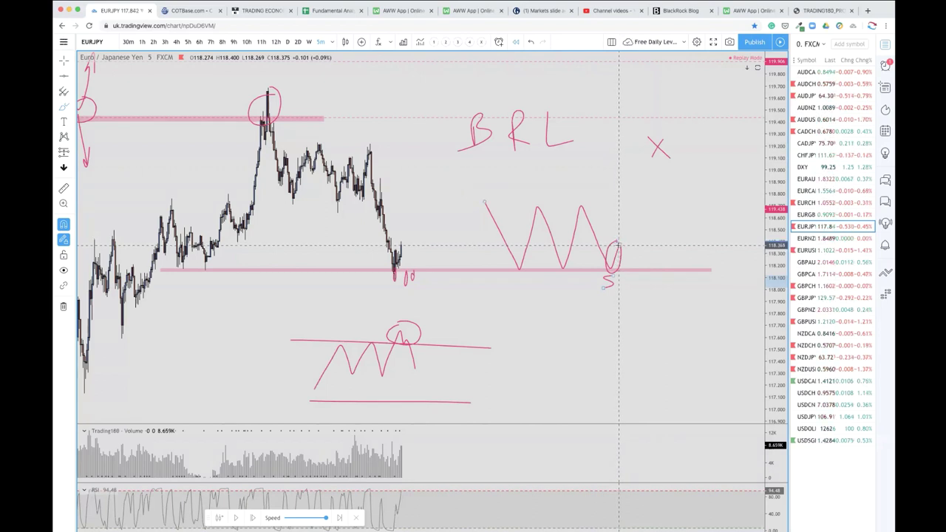
left_click_drag(623, 241, 634, 286)
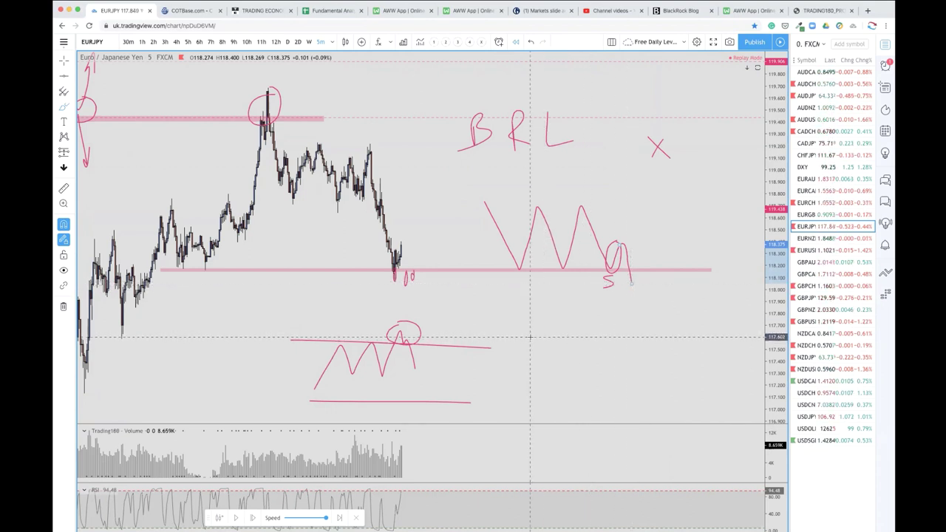
Step: Handwrite the note "10 LS" below the sketched zigzag, with "1 3%" on the line beneath it
mouse_move(529, 340)
left_mouse_down()
mouse_move(529, 367)
mouse_move(546, 366)
mouse_move(541, 348)
mouse_move(564, 366)
mouse_move(589, 354)
mouse_move(588, 365)
left_mouse_up()
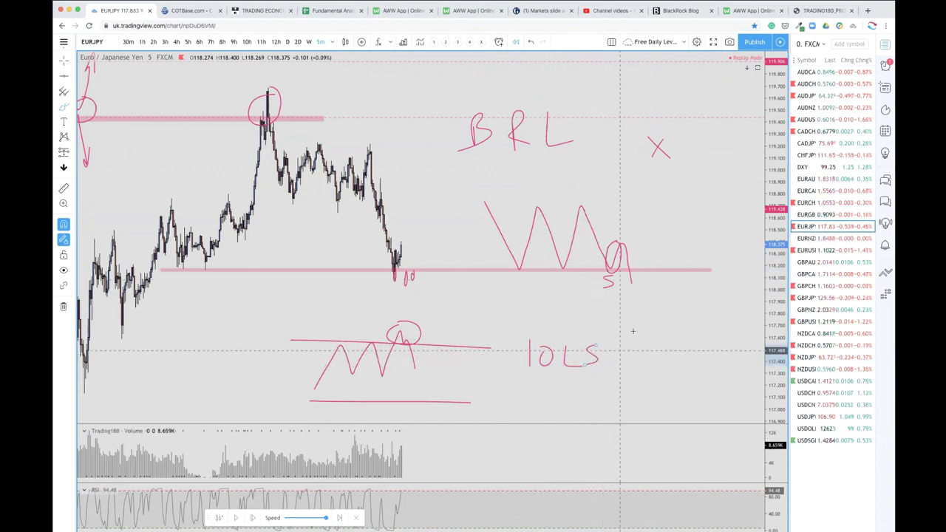
left_click(622, 271)
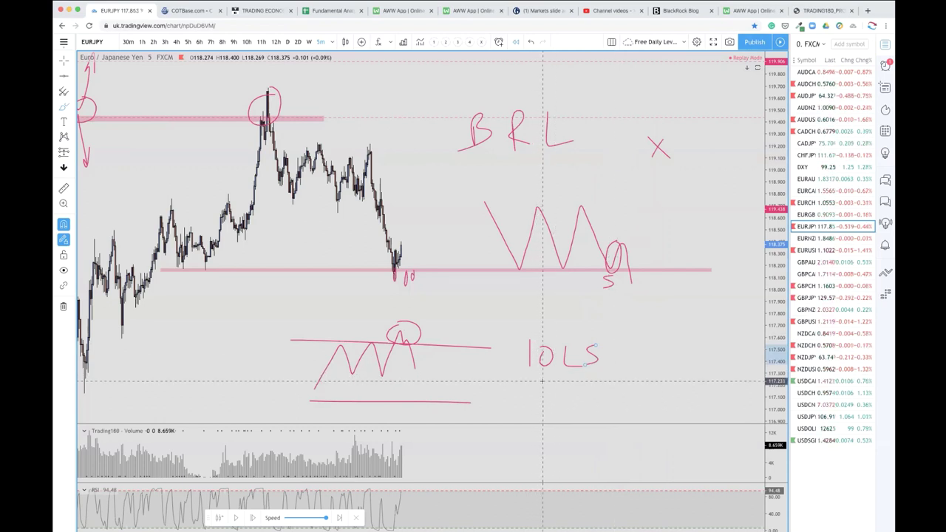
mouse_move(539, 385)
left_mouse_down()
mouse_move(539, 407)
mouse_move(580, 381)
mouse_move(570, 406)
mouse_move(593, 397)
left_mouse_up()
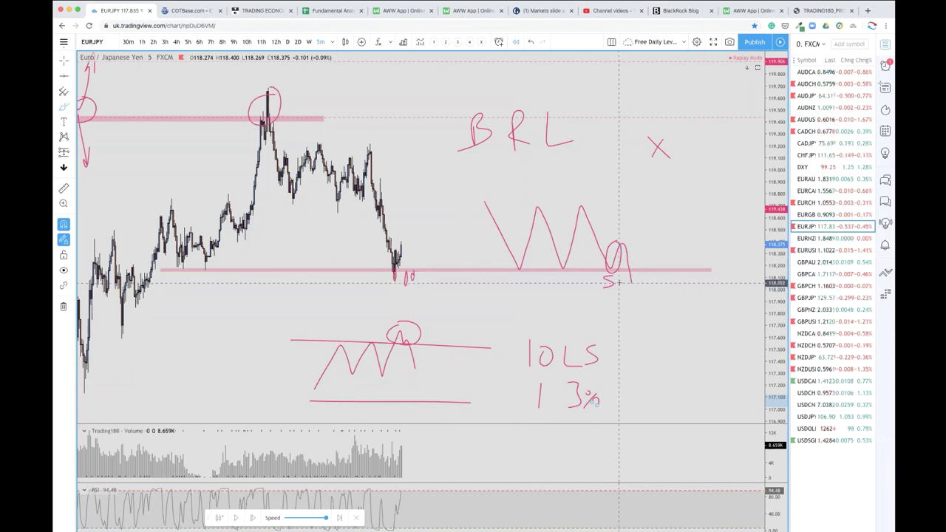
Step: Draw short horizontal lines and a drop labelled "P" below the zone, label the bounce "C", and sketch a rally back to the zone
mouse_move(622, 285)
left_mouse_down()
mouse_move(641, 288)
mouse_move(641, 299)
mouse_move(645, 290)
mouse_move(649, 328)
left_mouse_up()
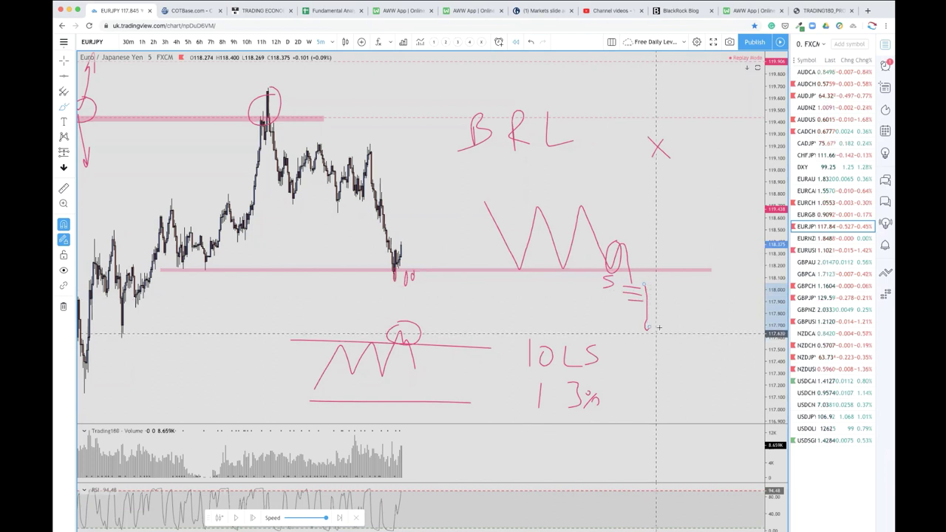
mouse_move(666, 320)
left_mouse_down()
mouse_move(666, 338)
mouse_move(669, 325)
left_mouse_up()
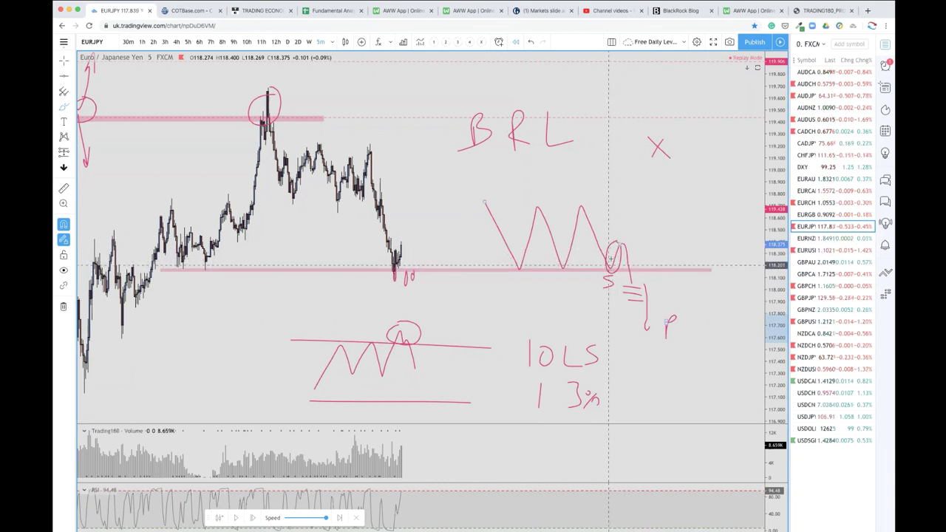
left_click_drag(641, 241, 631, 243)
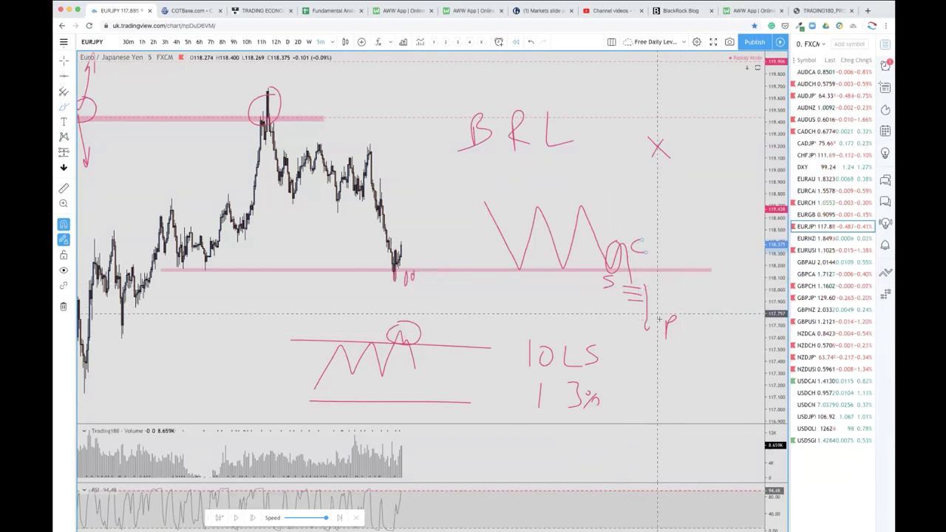
mouse_move(674, 327)
left_mouse_down()
mouse_move(702, 255)
mouse_move(711, 278)
mouse_move(723, 274)
left_mouse_up()
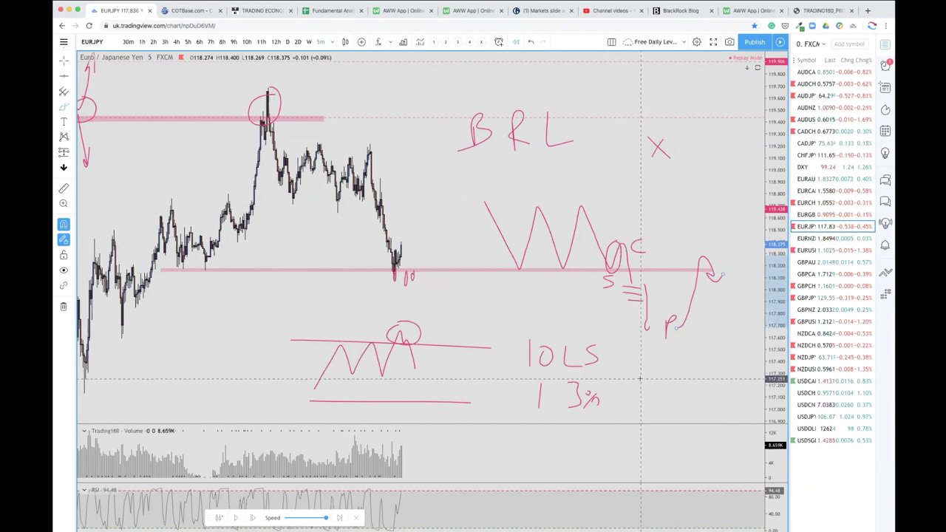
Step: Handwrite "30" and "3%" beside the "1 3%" note
mouse_move(640, 379)
left_mouse_down()
mouse_move(645, 403)
mouse_move(665, 400)
mouse_move(670, 382)
left_mouse_up()
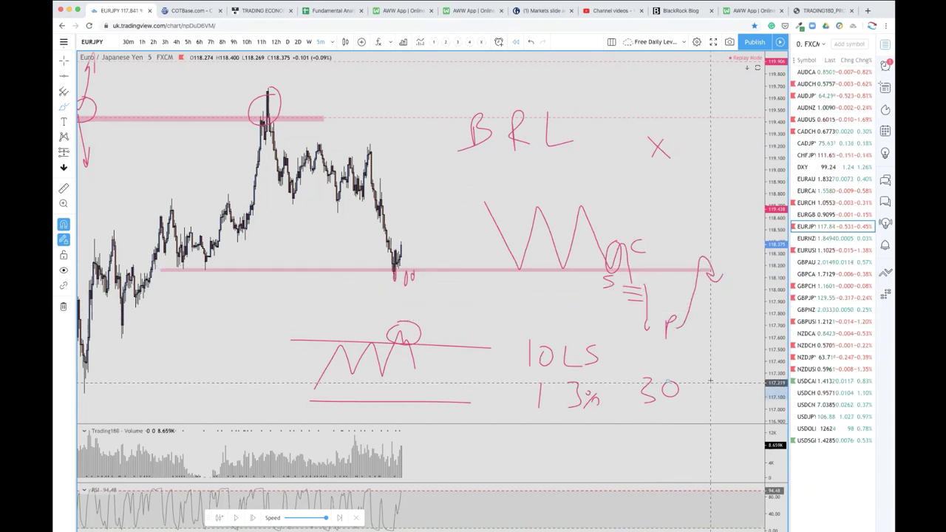
mouse_move(712, 377)
left_mouse_down()
mouse_move(713, 398)
mouse_move(727, 377)
mouse_move(731, 383)
left_mouse_up()
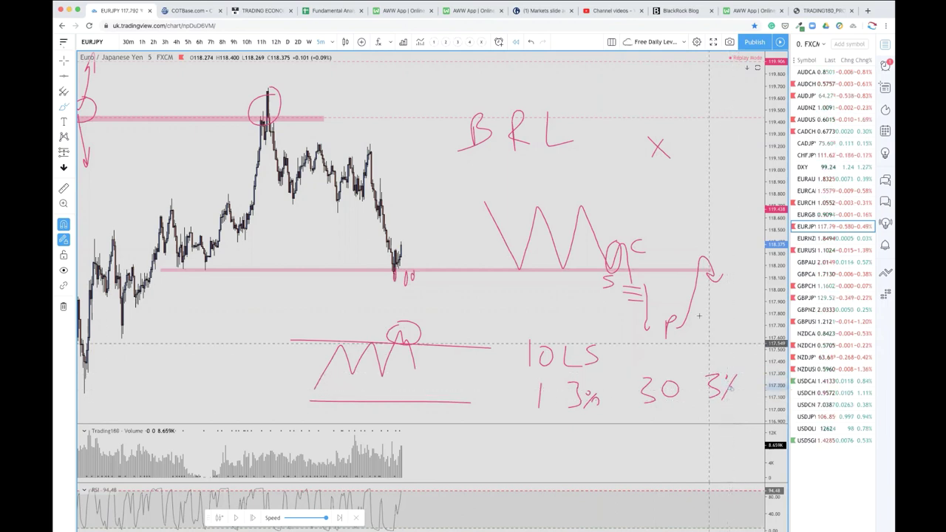
Step: Draw an arrow rising from the small bounce labelled "C" toward the X mark
scroll(681, 285, "up", 1)
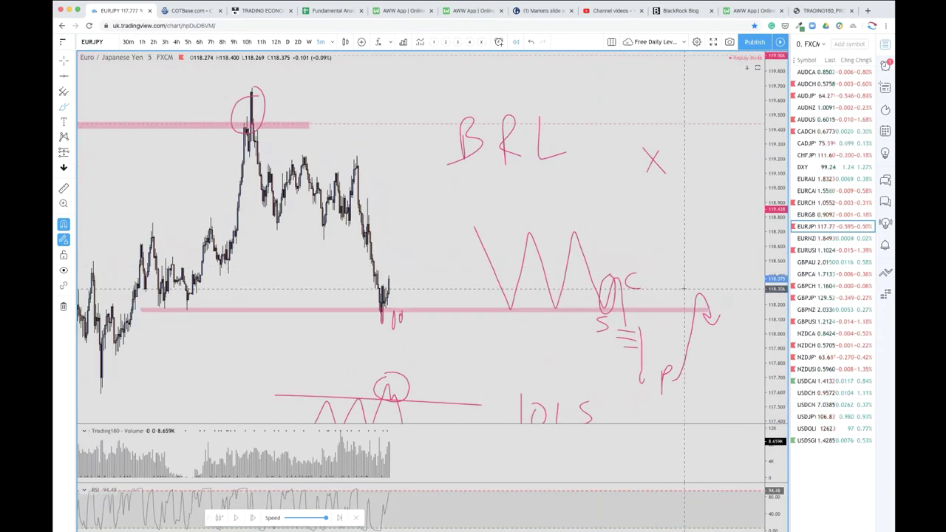
scroll(688, 270, "down", 2)
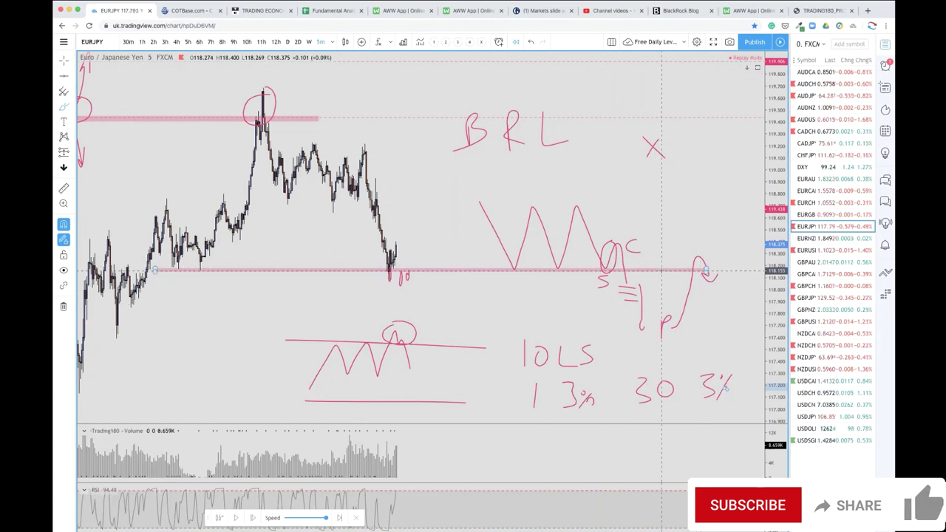
mouse_move(623, 235)
left_mouse_down()
mouse_move(655, 191)
mouse_move(656, 211)
left_mouse_up()
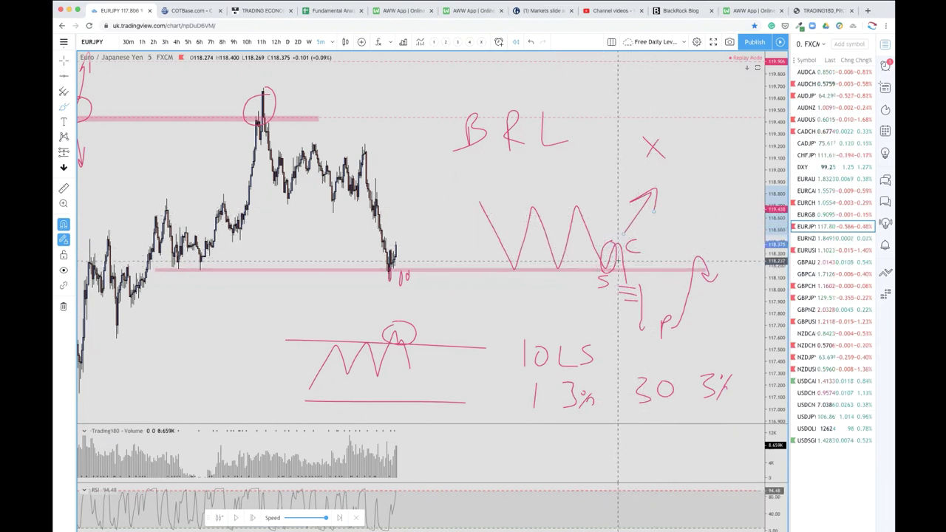
Step: Label the rally's return to the zone "S" above and "R" below, and circle each point where the sketch touches the zone
left_click_drag(703, 235, 687, 252)
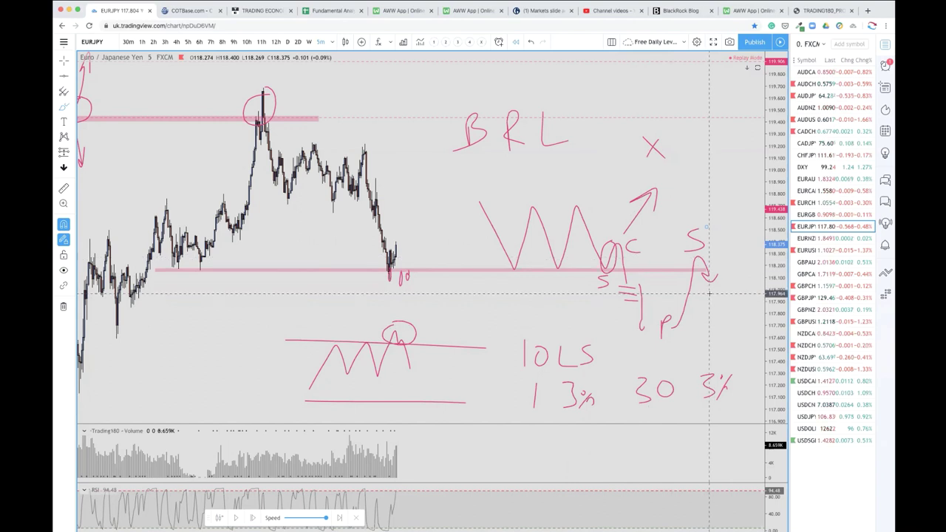
mouse_move(709, 293)
left_mouse_down()
mouse_move(709, 312)
mouse_move(715, 303)
mouse_move(720, 314)
left_mouse_up()
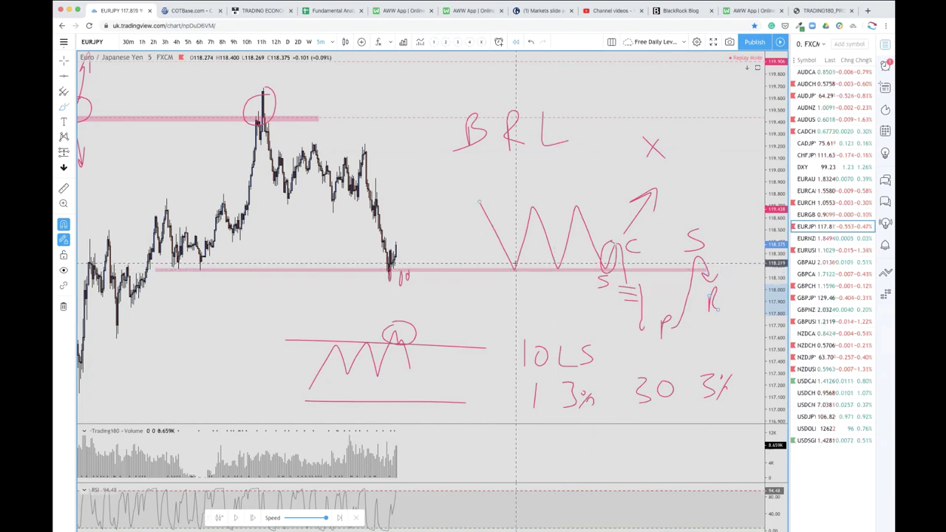
left_click_drag(516, 264, 564, 275)
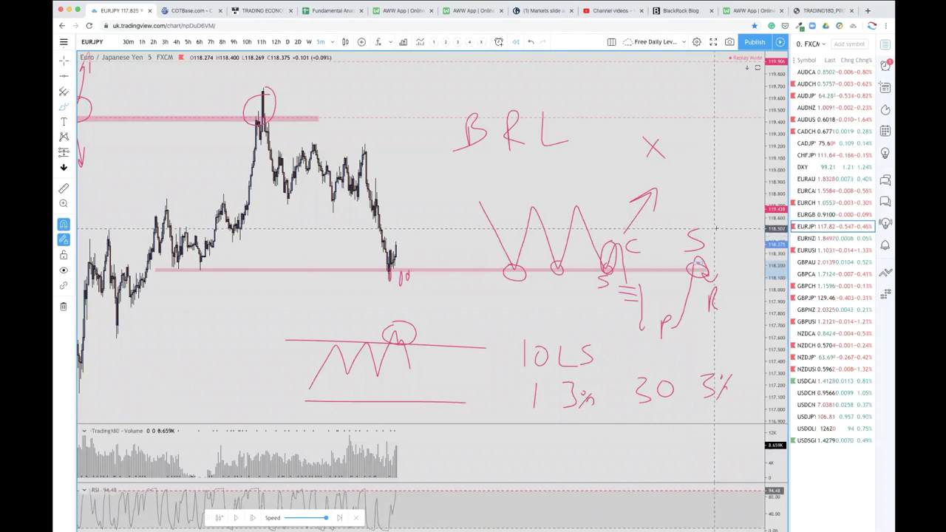
Step: Expand the "S" above the return into a circled "SSS", circle and underline the "P" low, and write "B" beside it
left_click_drag(715, 231, 707, 254)
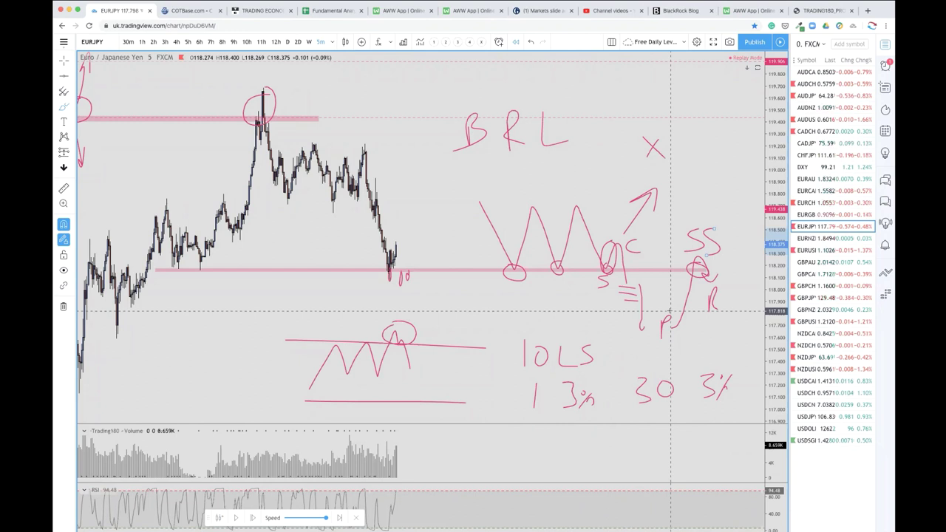
mouse_move(670, 311)
left_mouse_down()
mouse_move(643, 322)
mouse_move(676, 336)
mouse_move(670, 317)
left_mouse_up()
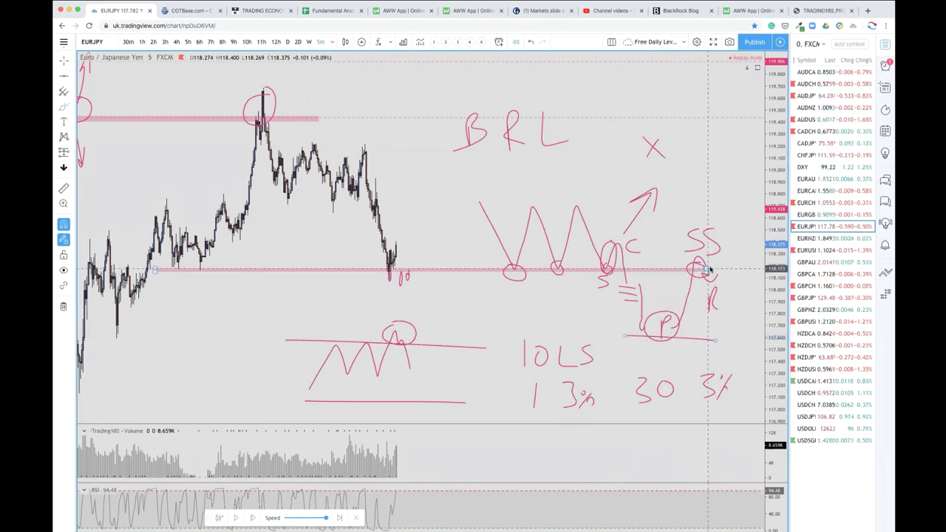
left_click_drag(732, 231, 730, 255)
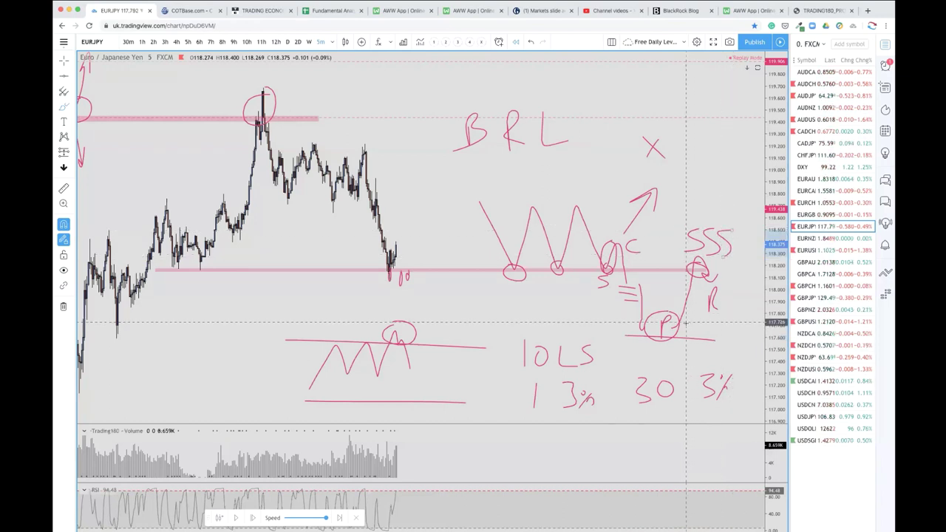
mouse_move(688, 318)
left_mouse_down()
mouse_move(689, 336)
mouse_move(696, 313)
mouse_move(699, 325)
mouse_move(688, 338)
left_mouse_up()
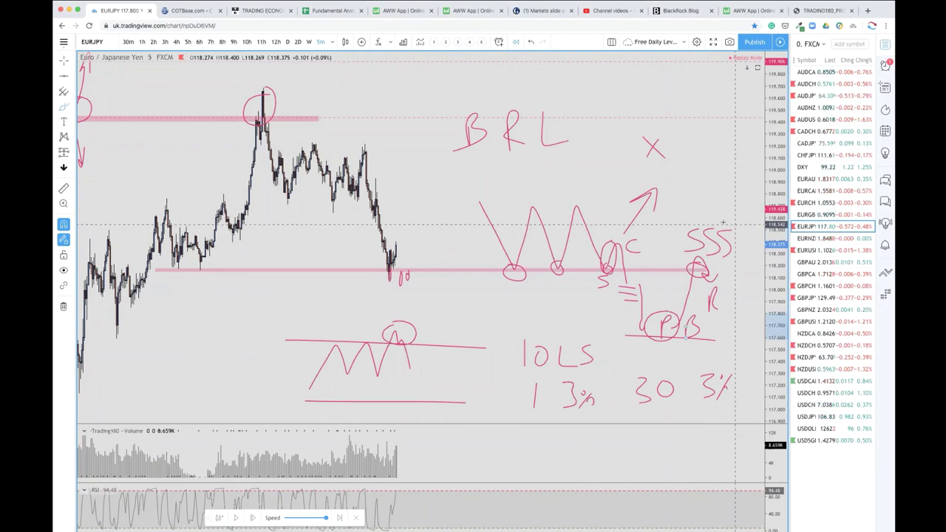
mouse_move(691, 225)
left_mouse_down()
mouse_move(675, 235)
mouse_move(706, 259)
mouse_move(704, 219)
left_mouse_up()
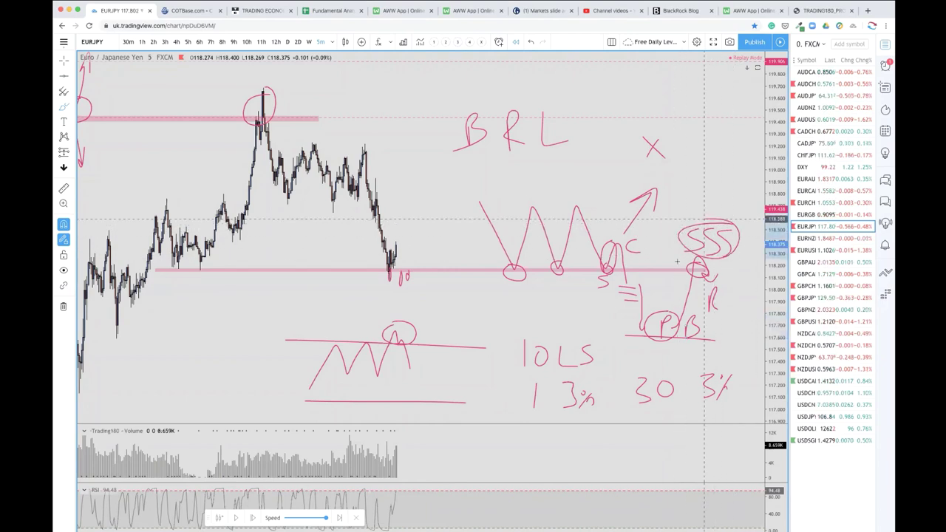
Step: Remove the volume and RSI panes beneath the price chart
scroll(691, 265, "right", 3)
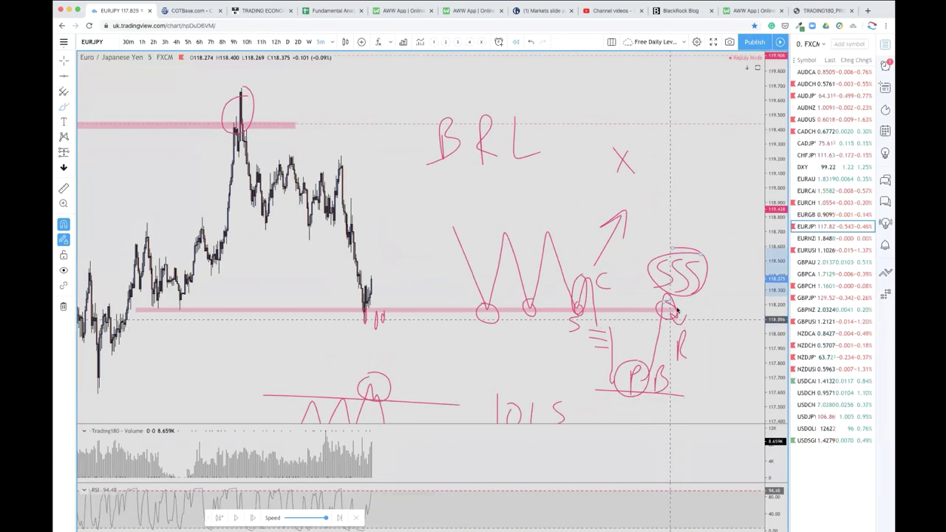
left_click(481, 43)
scroll(568, 319, "down", 3)
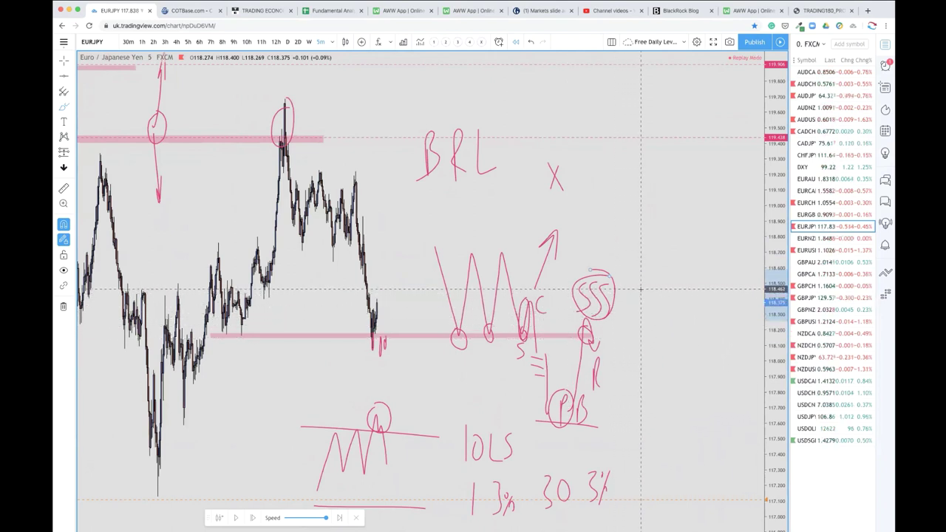
Step: Add a "B?" note, a falling arrow, two horizontal lines back to the "C" bounce, and a "JPY" note around the circled "SSS"
left_click_drag(640, 296, 640, 309)
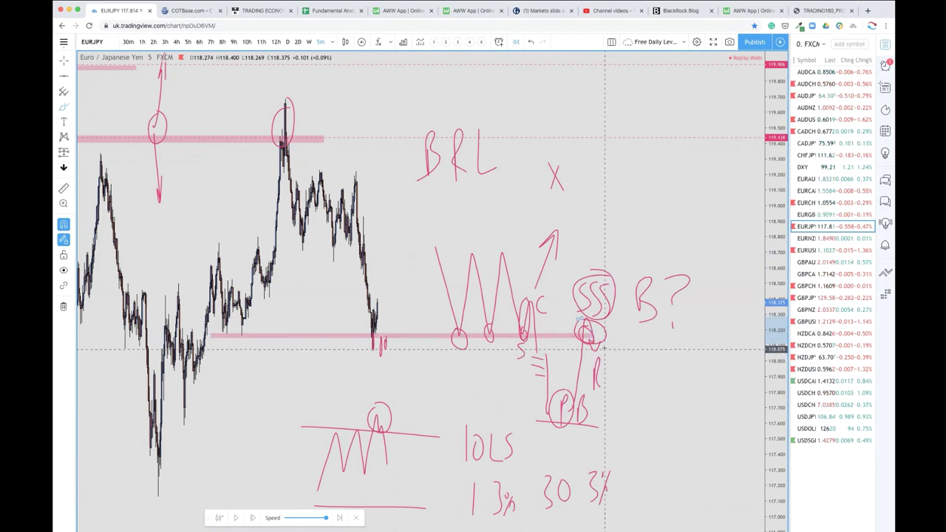
left_click_drag(591, 339, 647, 399)
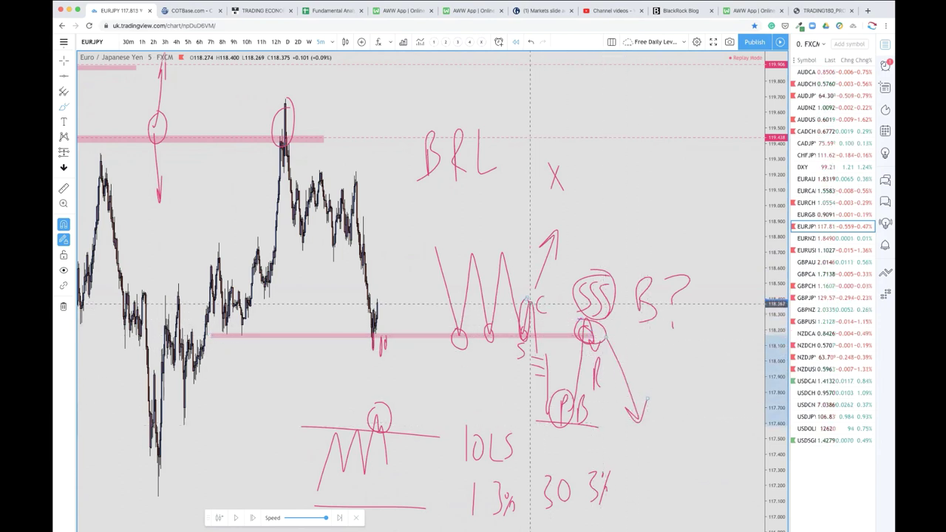
left_click_drag(530, 303, 591, 303)
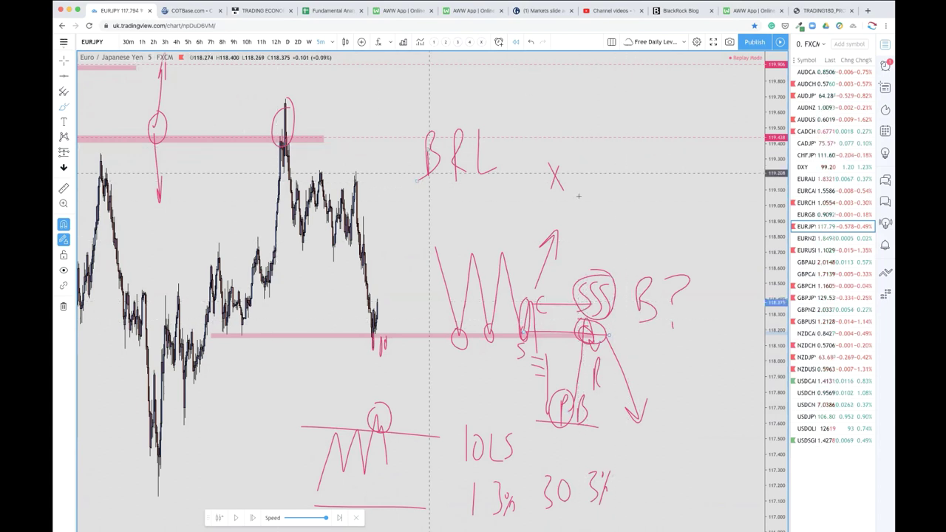
mouse_move(615, 193)
left_mouse_down()
mouse_move(617, 222)
mouse_move(598, 210)
mouse_move(644, 209)
mouse_move(640, 219)
mouse_move(656, 222)
mouse_move(661, 238)
left_mouse_up()
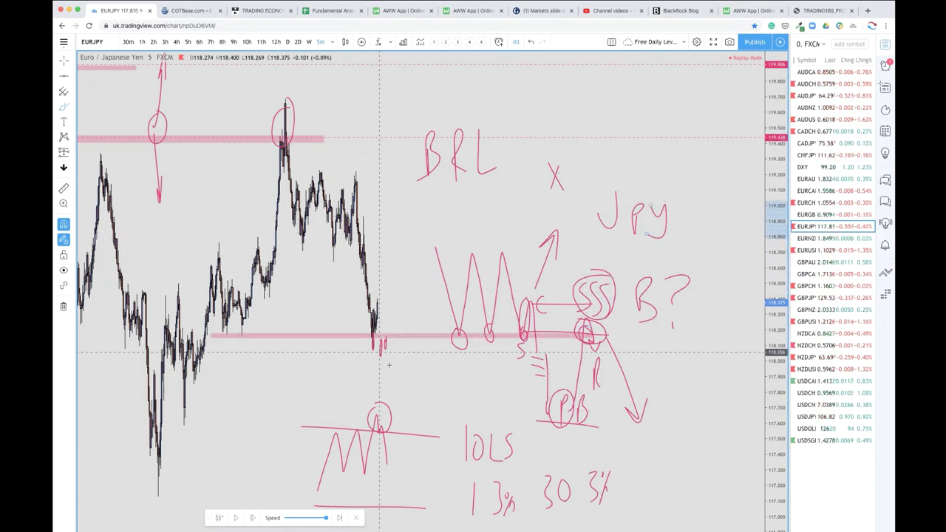
Step: Exit chart replay mode and inspect the latest candles below the support zone
left_click(356, 519)
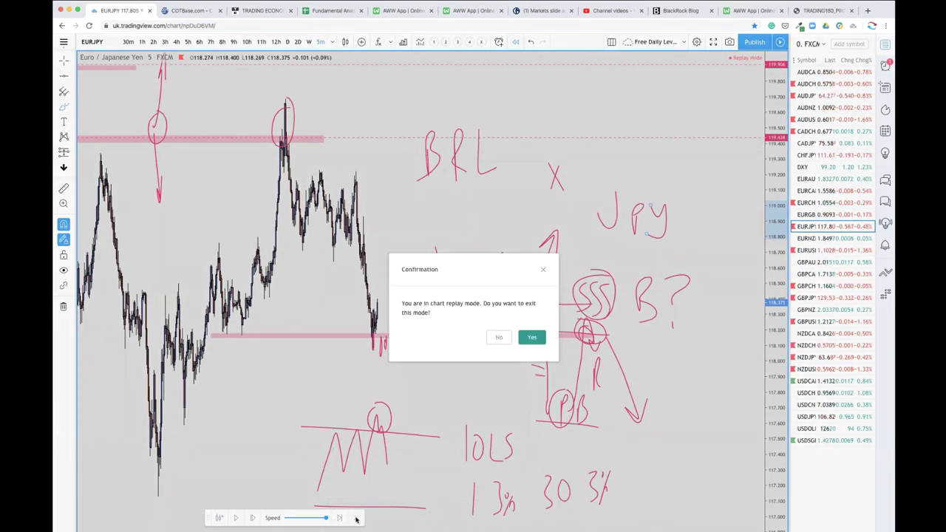
left_click(532, 336)
scroll(460, 319, "up", 10)
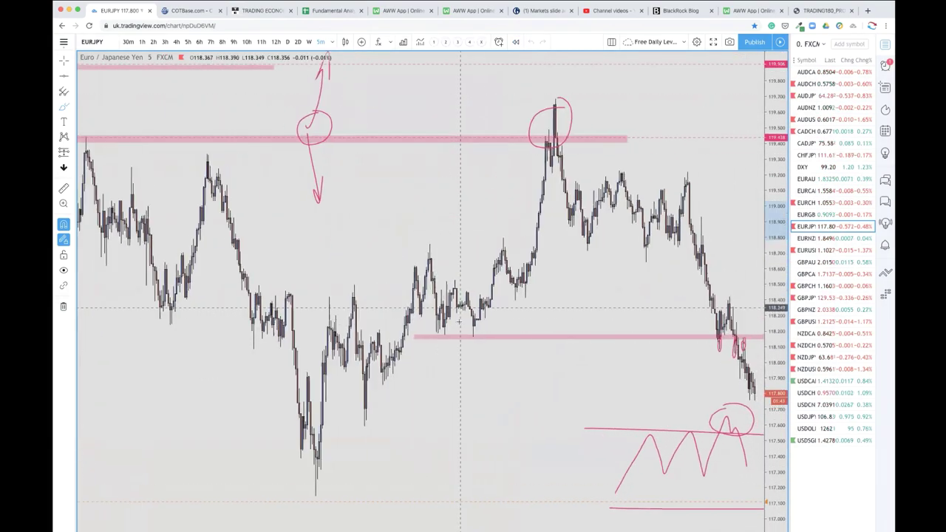
scroll(460, 319, "right", 5)
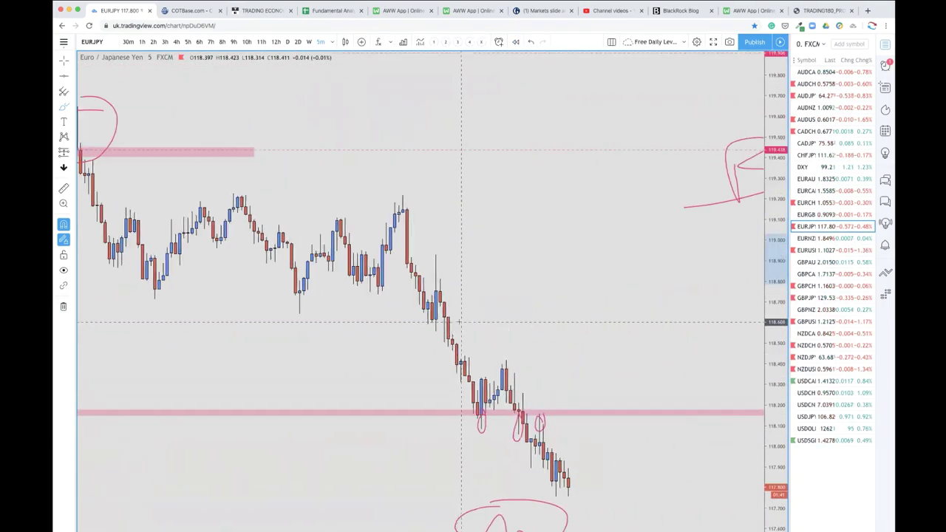
scroll(515, 405, "down", 5)
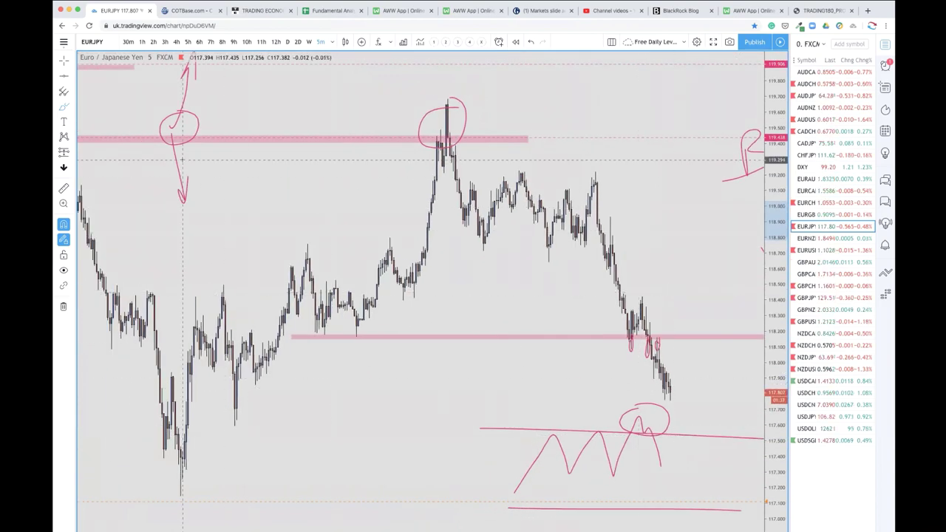
Step: Restart the replay from just before the support zone break and advance it candle by candle through the drop
left_click(64, 108)
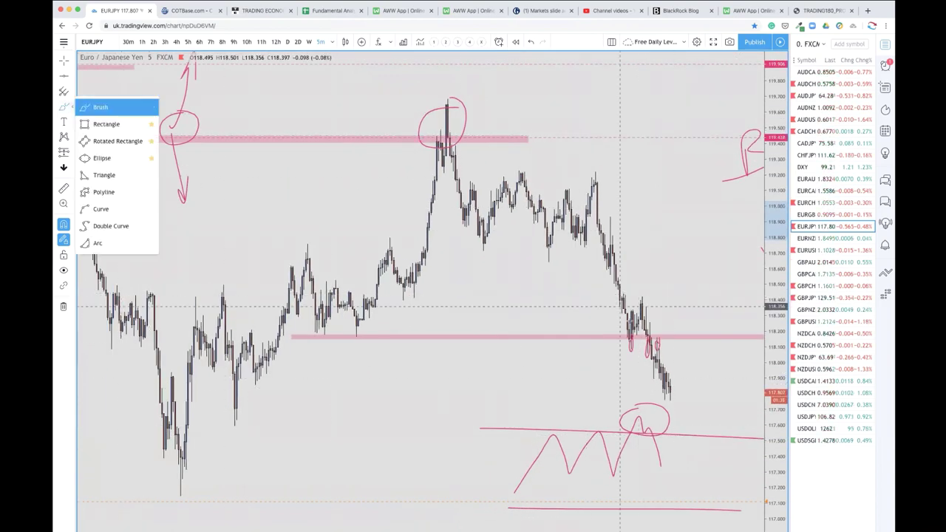
left_click(515, 41)
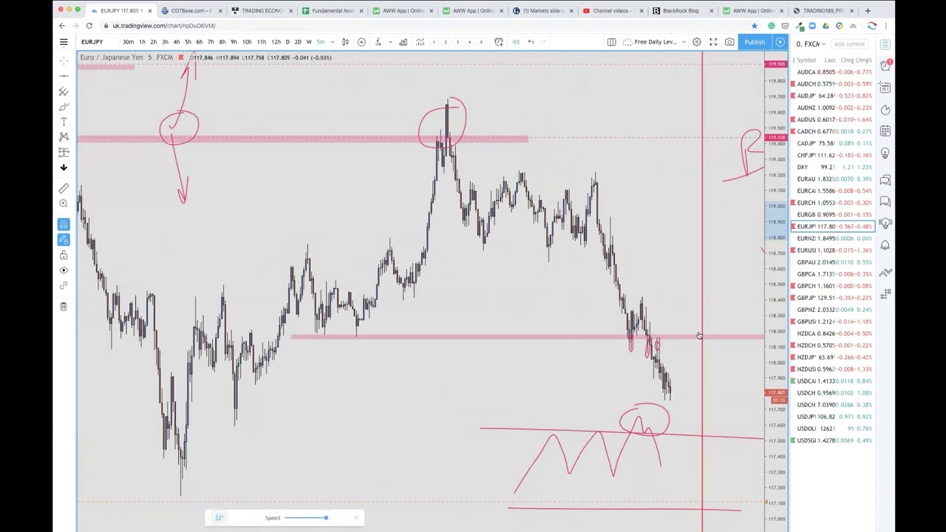
left_click(653, 345)
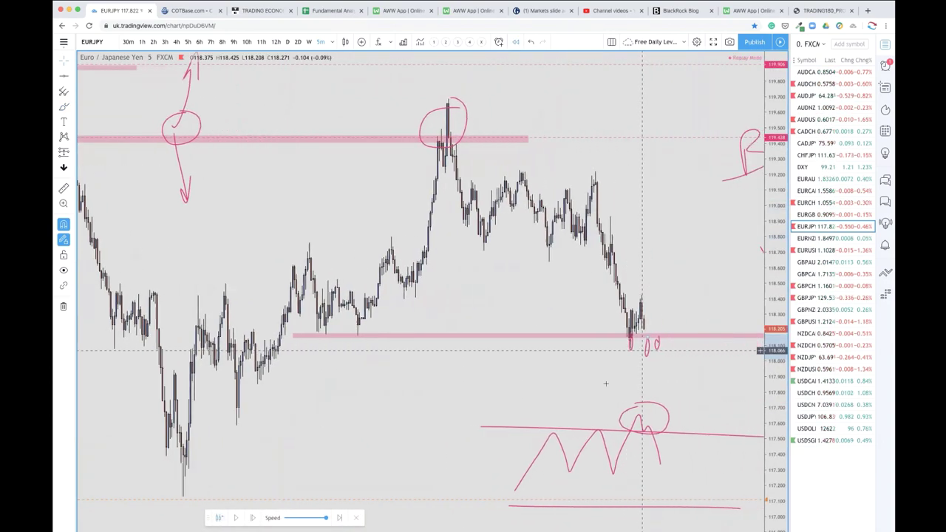
left_click(252, 517)
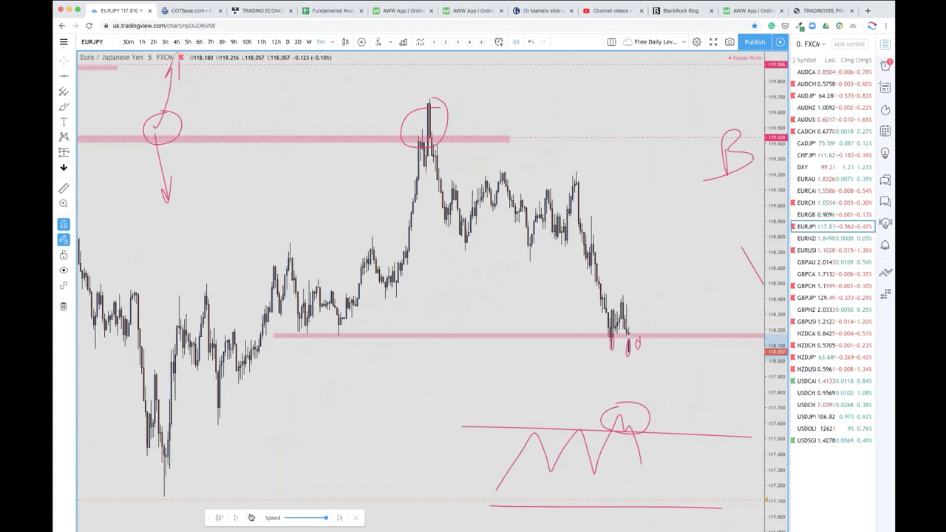
left_click(252, 518)
left_click(252, 517)
left_click(252, 517)
left_click(252, 517)
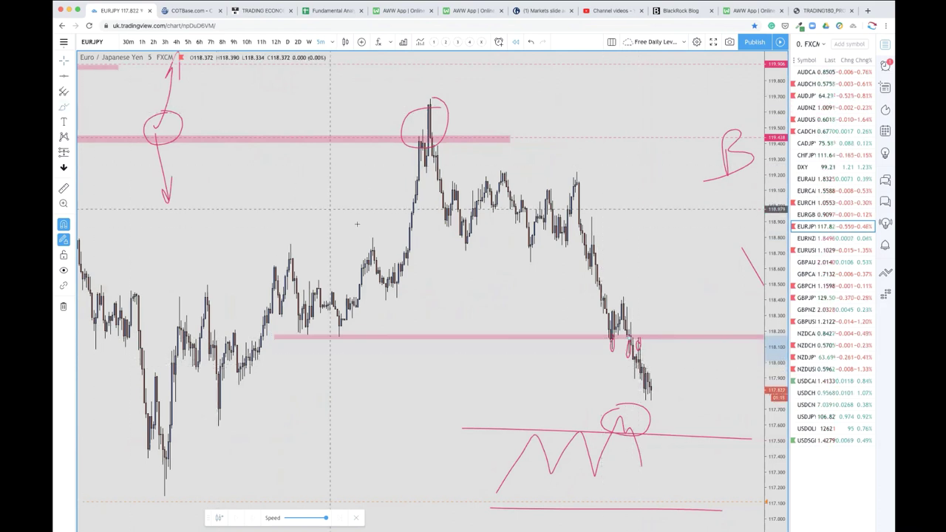
Step: Circle the latest drop with a "P" beside it, and draw a path rising to an "R" above the zone and turning down into an arrow
mouse_move(664, 405)
left_mouse_down()
mouse_move(665, 425)
mouse_move(704, 323)
mouse_move(727, 316)
mouse_move(739, 373)
mouse_move(753, 365)
left_mouse_up()
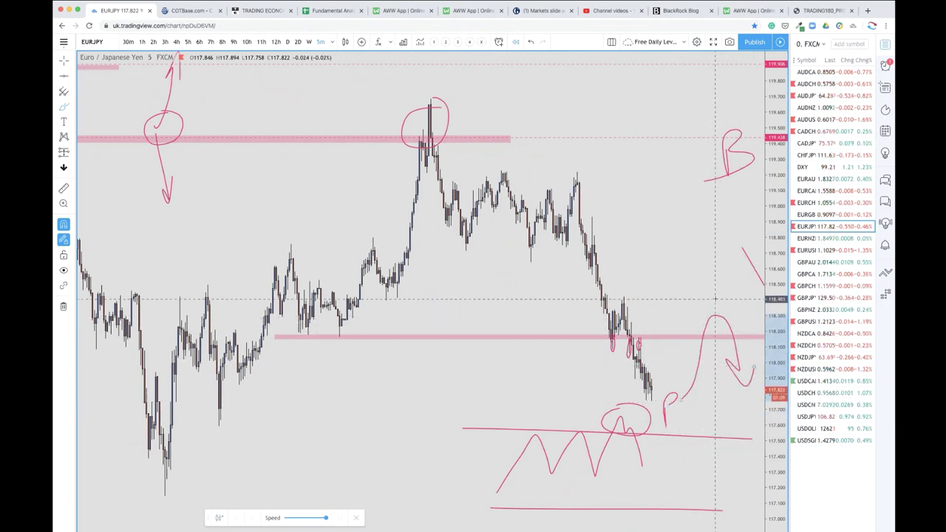
mouse_move(716, 322)
left_mouse_down()
mouse_move(726, 293)
mouse_move(733, 317)
left_mouse_up()
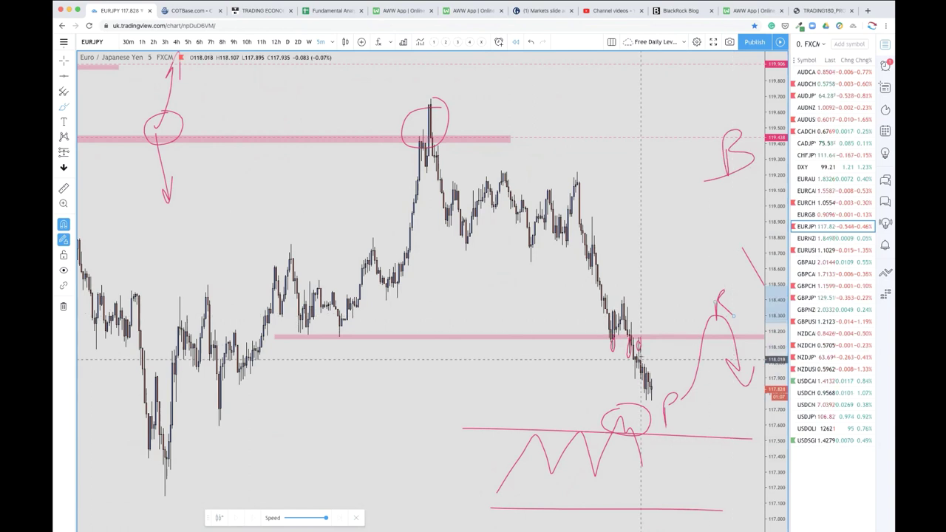
left_click_drag(642, 348, 654, 350)
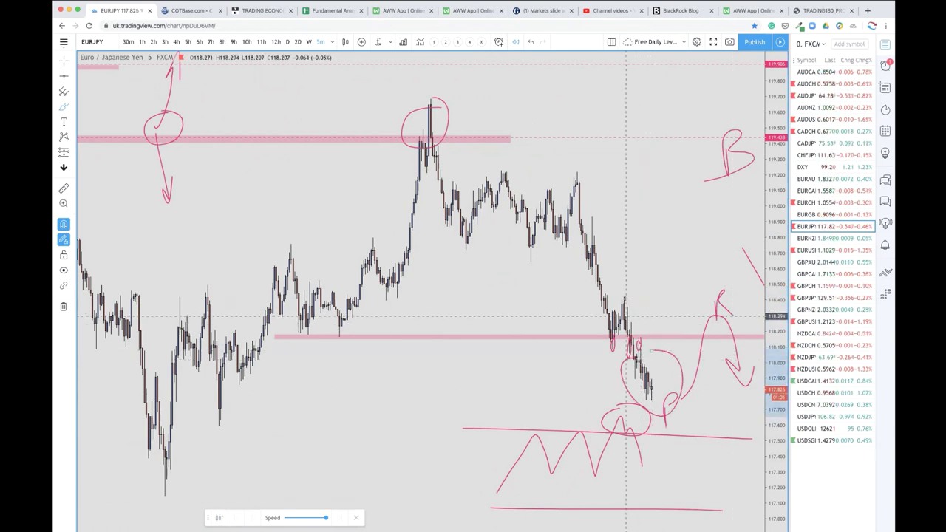
Step: Circle the small bounce at the support zone and draw lines from two earlier lows across to the current price
left_click_drag(627, 309, 628, 336)
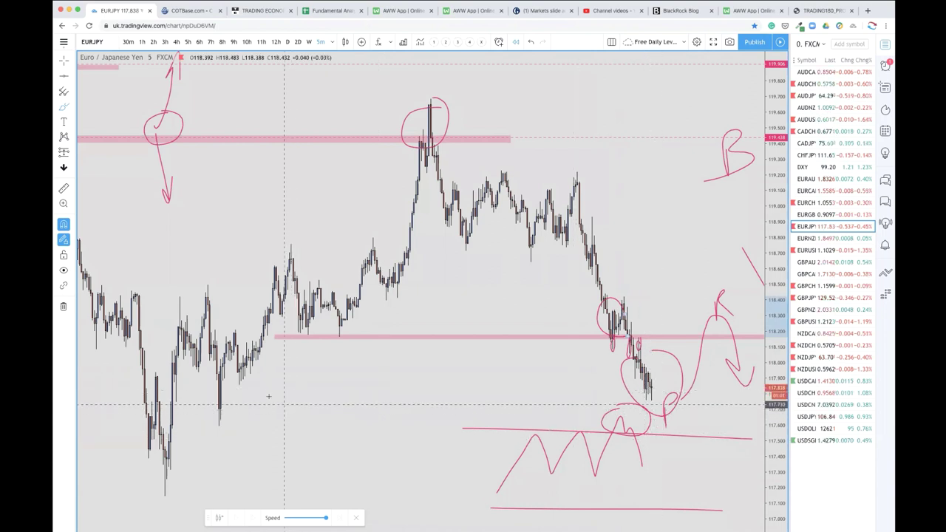
mouse_move(240, 383)
left_mouse_down()
mouse_move(525, 399)
mouse_move(717, 382)
left_mouse_up()
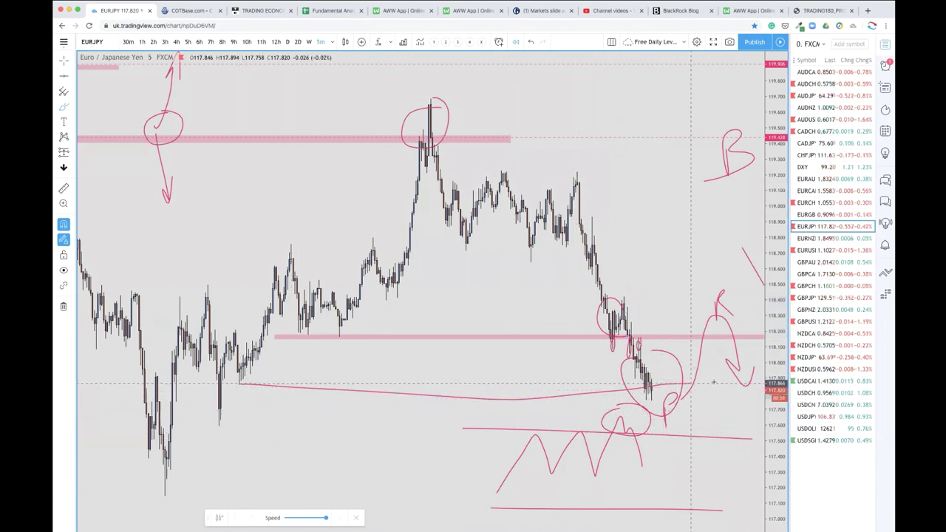
left_click_drag(219, 425, 730, 405)
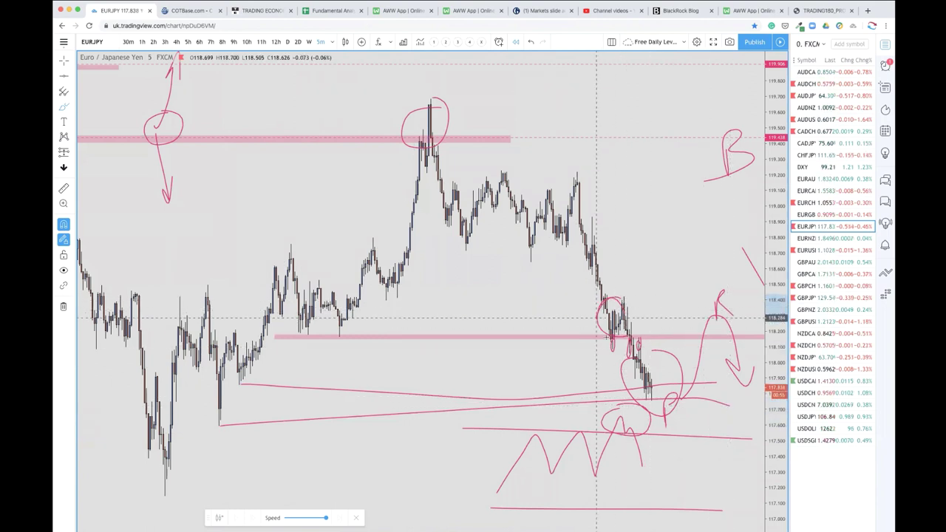
left_click_drag(625, 287, 615, 284)
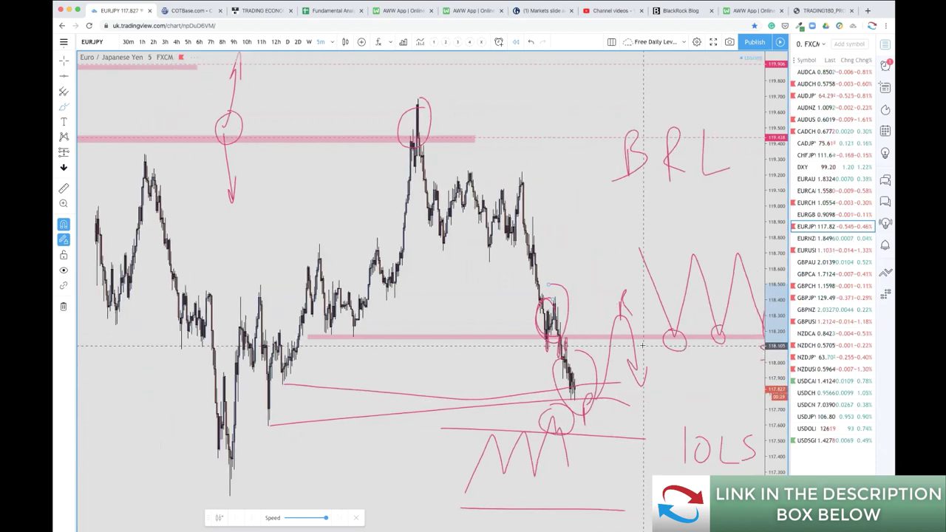
Step: Sketch a stepped uptrend in empty chart space, with a line at the second peak's level that price retests before climbing higher
scroll(643, 345, "up", 10)
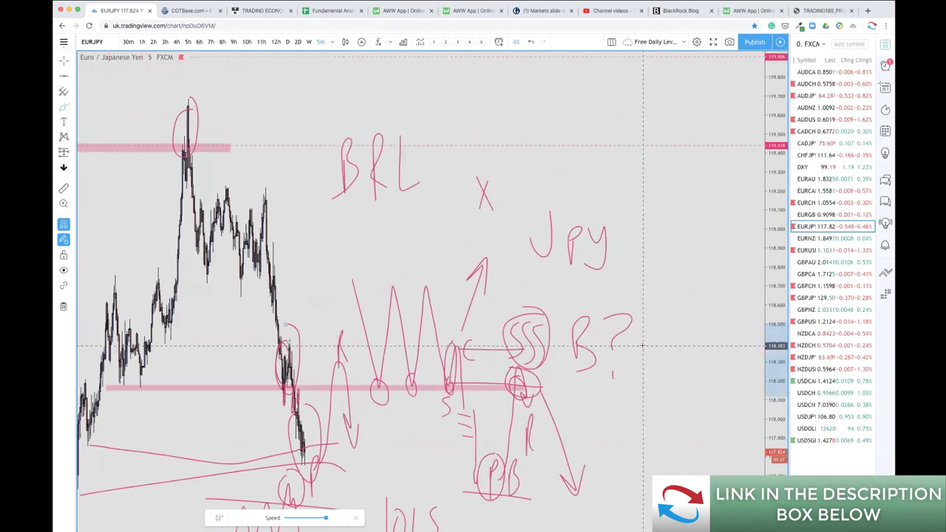
scroll(554, 259, "down", 10)
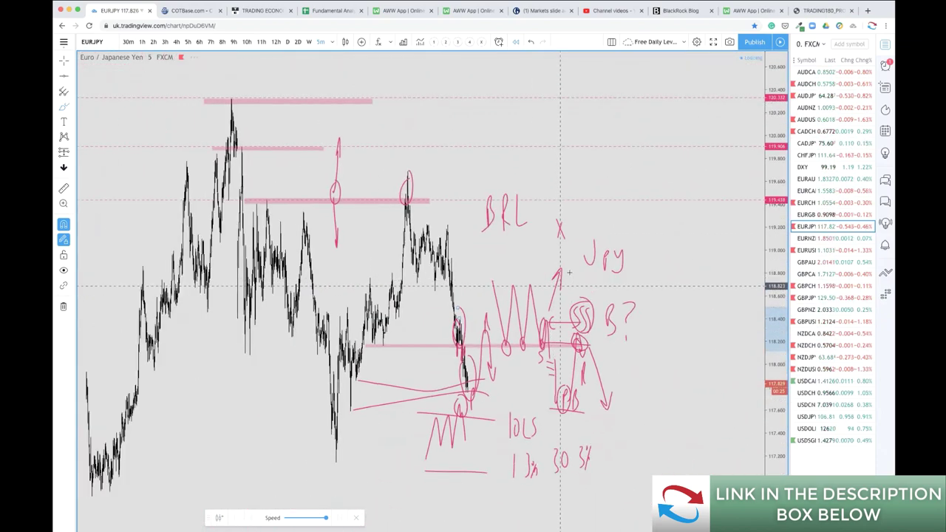
scroll(522, 379, "down", 5)
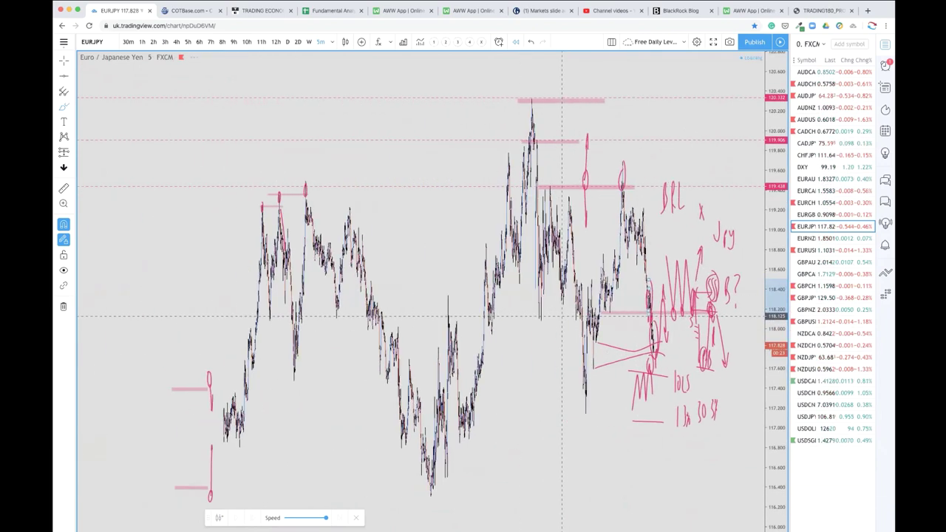
scroll(772, 198, "down", 1)
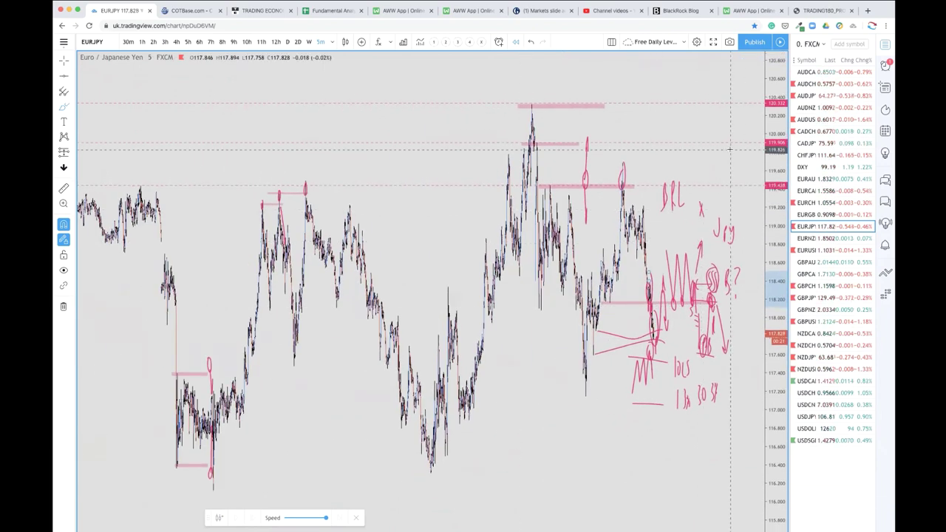
left_click_drag(709, 121, 581, 433)
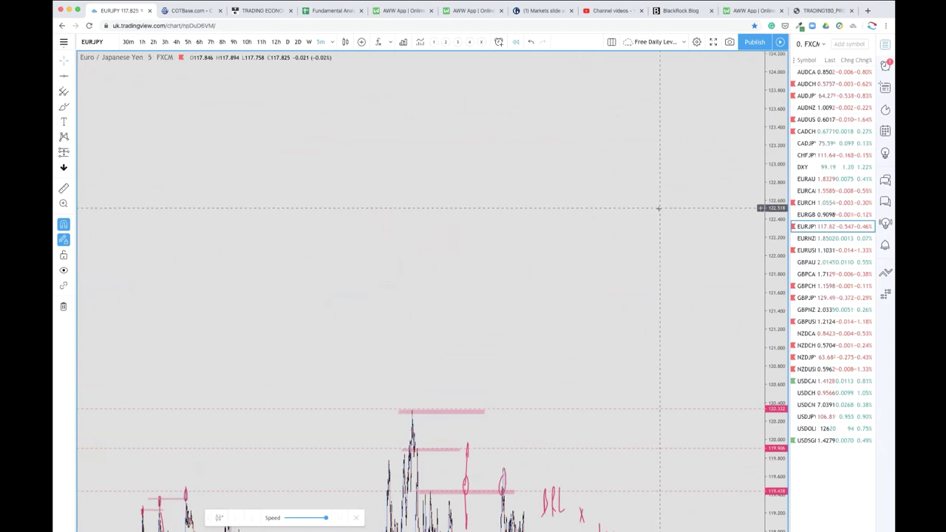
left_click_drag(659, 207, 548, 416)
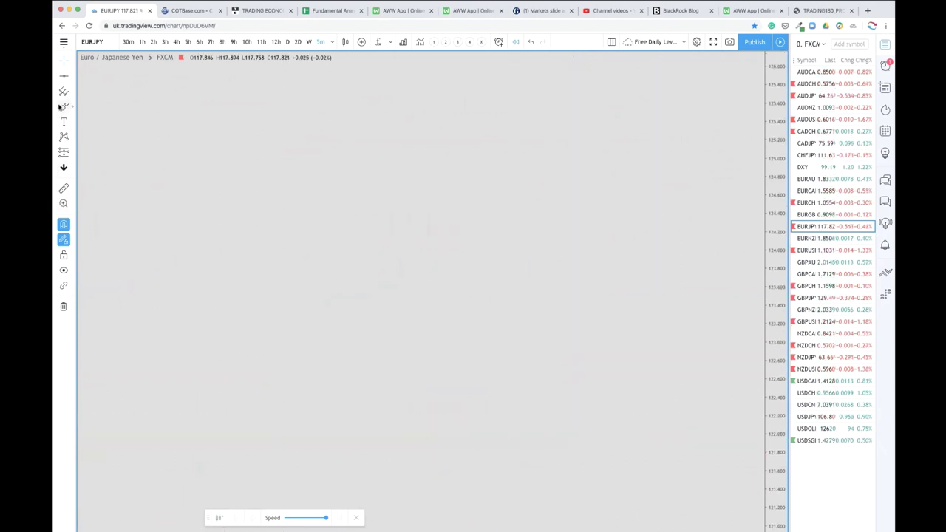
mouse_move(301, 381)
left_mouse_down()
mouse_move(384, 274)
mouse_move(409, 318)
mouse_move(448, 211)
mouse_move(465, 267)
mouse_move(510, 180)
mouse_move(523, 181)
mouse_move(503, 212)
mouse_move(444, 212)
mouse_move(581, 211)
left_mouse_up()
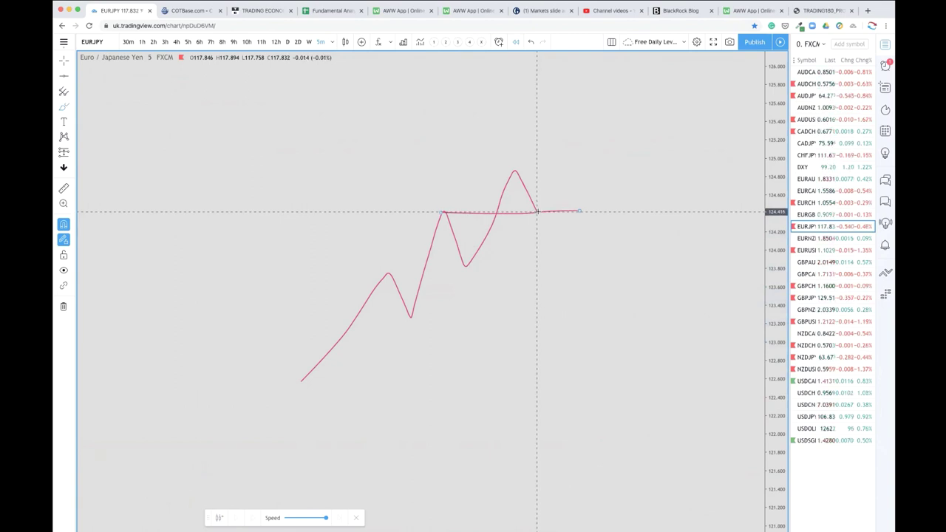
mouse_move(537, 212)
left_mouse_down()
mouse_move(553, 198)
mouse_move(570, 233)
mouse_move(587, 197)
mouse_move(600, 200)
mouse_move(621, 141)
mouse_move(629, 155)
mouse_move(652, 102)
left_mouse_up()
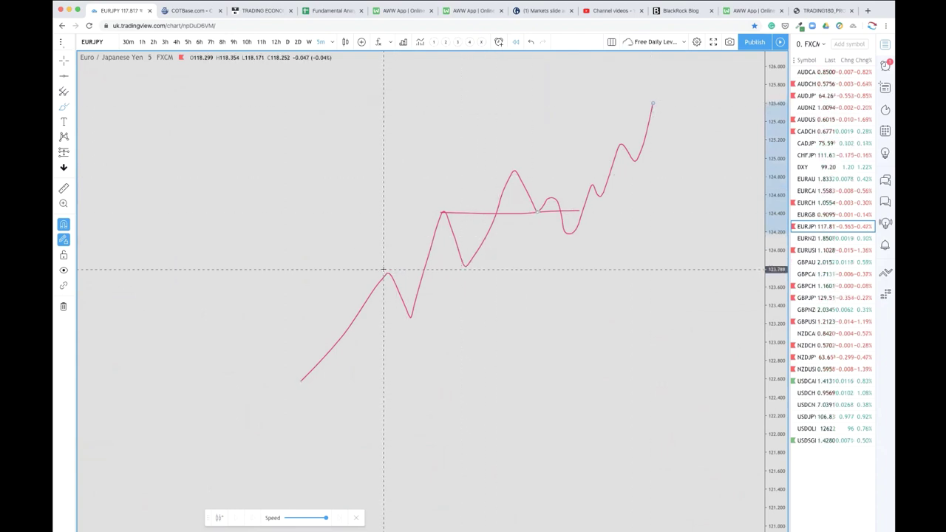
Step: Draw two lower horizontal support lines across the sketch, at the first peak's level and at the first pullback low
left_click_drag(384, 267, 461, 266)
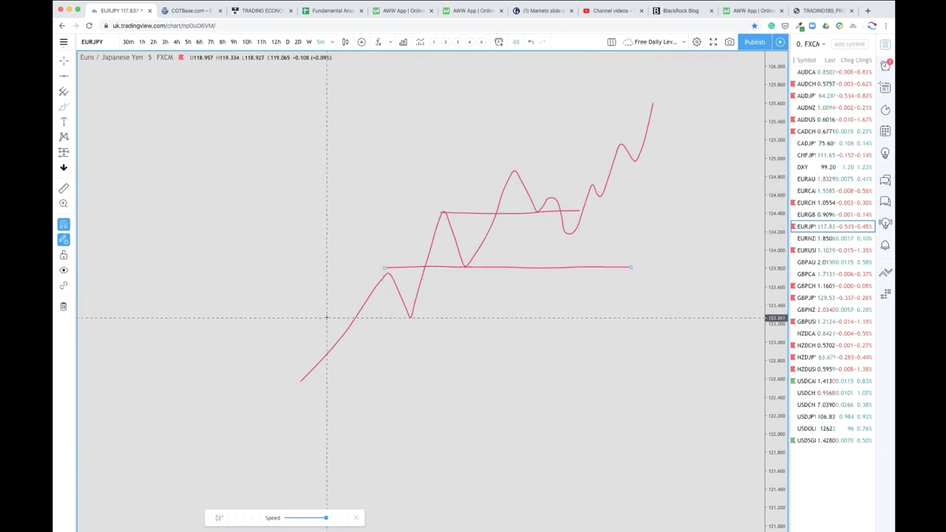
left_click_drag(326, 318, 537, 315)
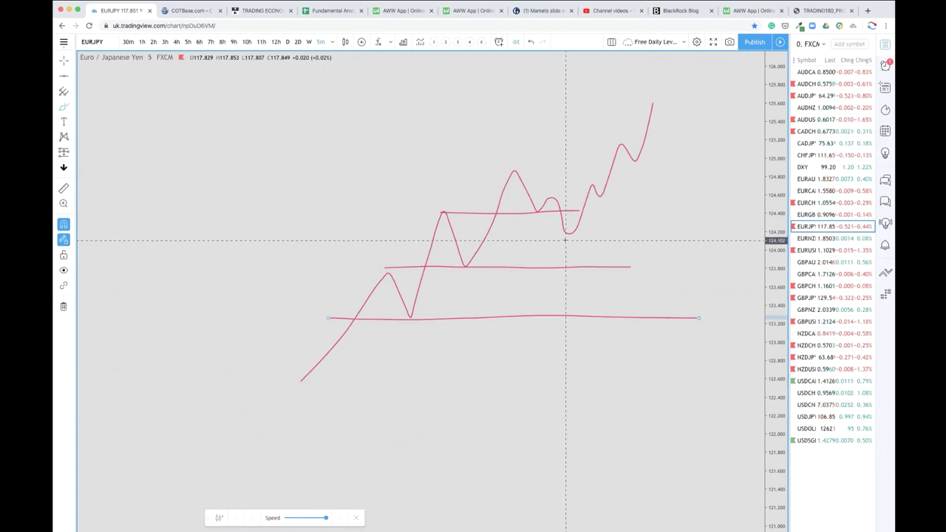
Step: Draw an alternative stair-step decline through the two lower support lines and enclose it with the last peak in a large oval
left_click_drag(583, 259, 590, 286)
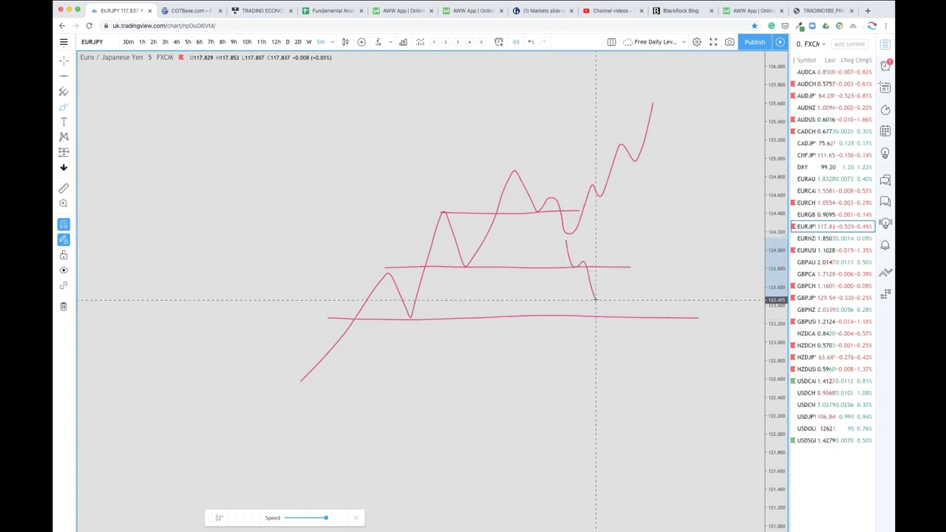
mouse_move(611, 303)
left_mouse_down()
mouse_move(619, 333)
mouse_move(565, 191)
left_mouse_up()
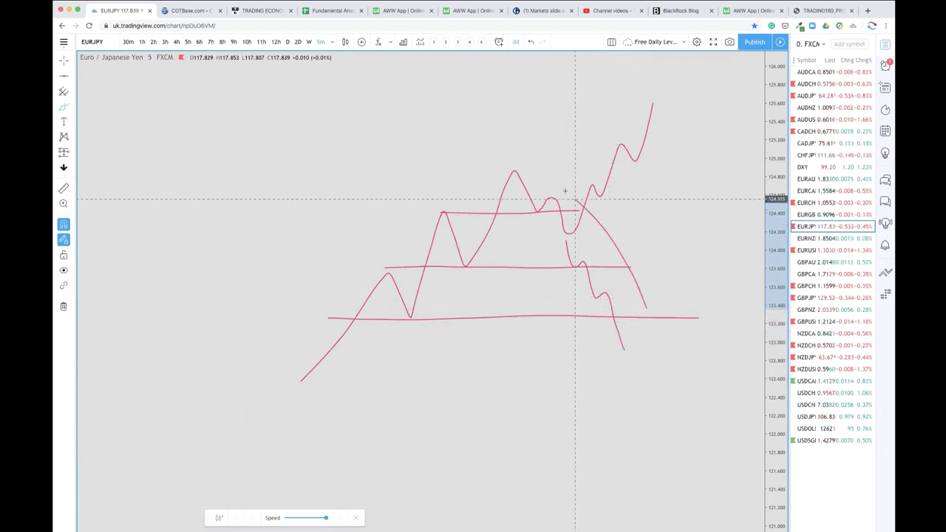
left_click_drag(507, 179, 646, 378)
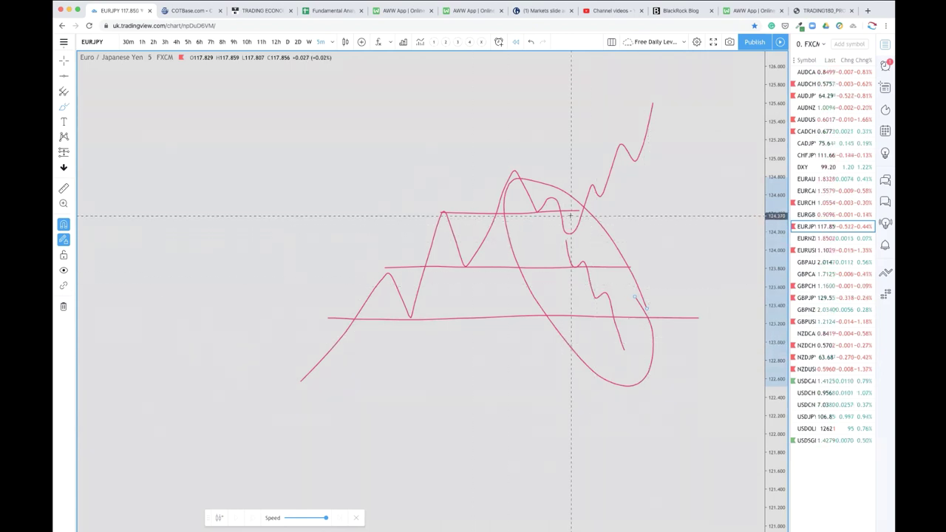
Step: Circle the retest at the second peak's level, sketch a stepped recovery from the decline's low, and letter the sketch P, C and R
mouse_move(553, 206)
left_mouse_down()
mouse_move(523, 220)
mouse_move(568, 210)
left_mouse_up()
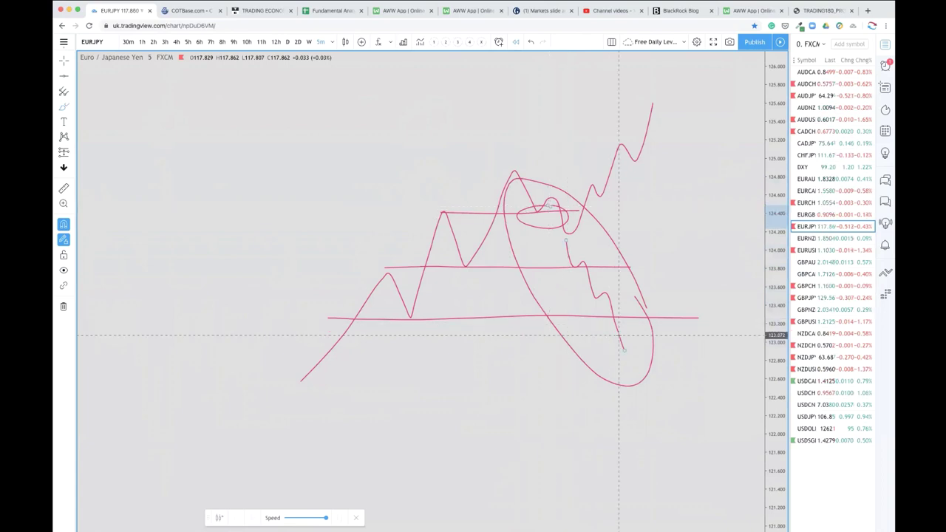
mouse_move(621, 316)
left_mouse_down()
mouse_move(624, 289)
mouse_move(623, 348)
mouse_move(648, 281)
mouse_move(714, 193)
left_mouse_up()
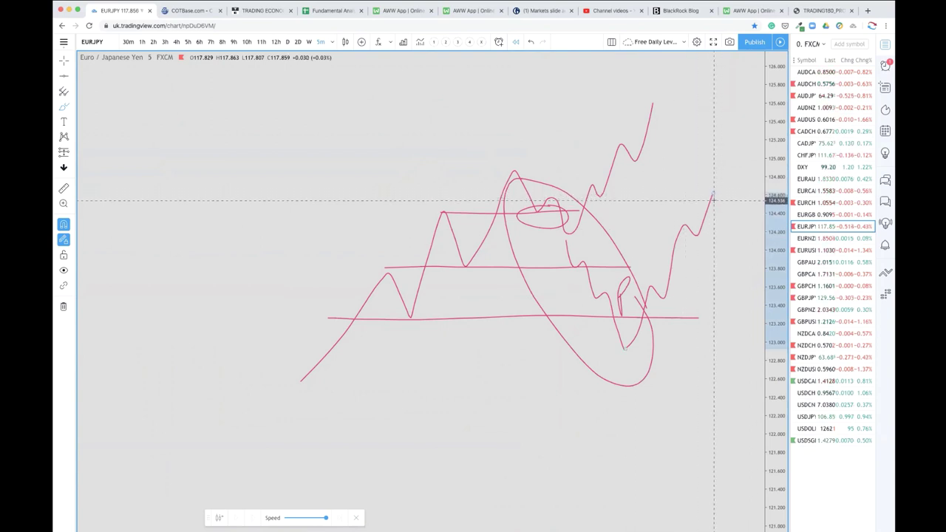
scroll(702, 198, "down", 2)
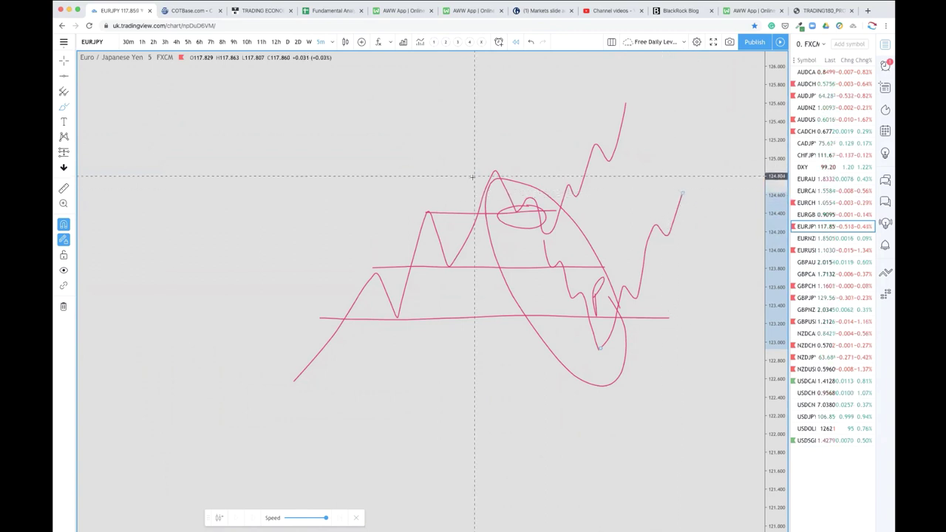
left_click_drag(534, 134, 529, 167)
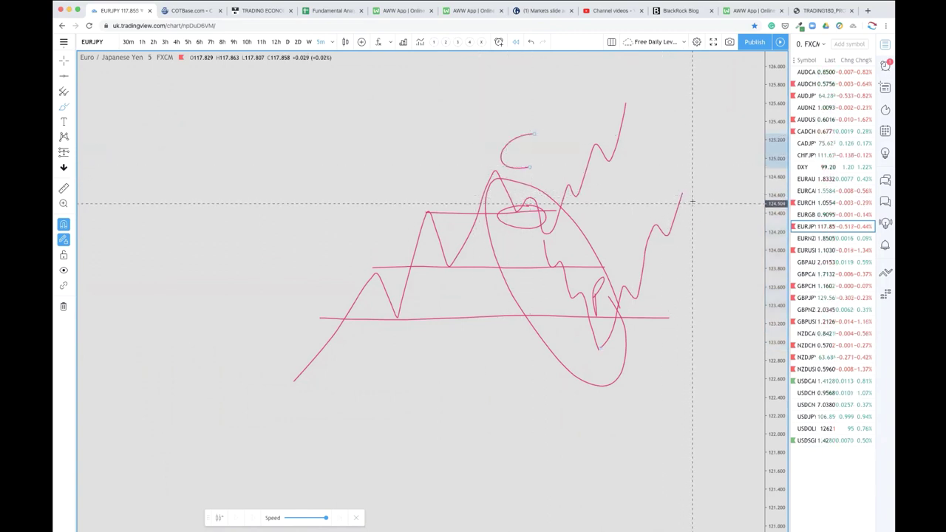
left_click_drag(695, 179, 699, 155)
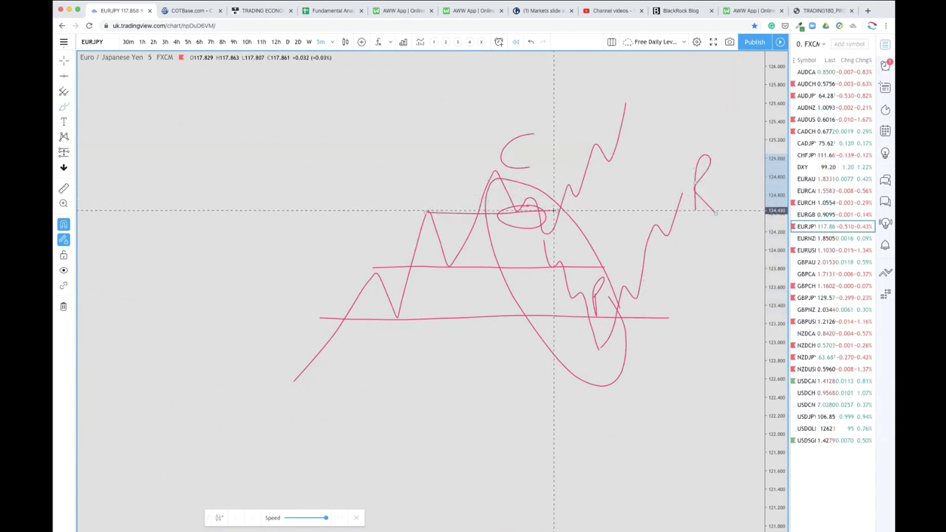
Step: Extend the second peak's line across to the recovery, circle the small pullback below it, and draw a downward arrow from the line
left_click_drag(553, 211, 711, 213)
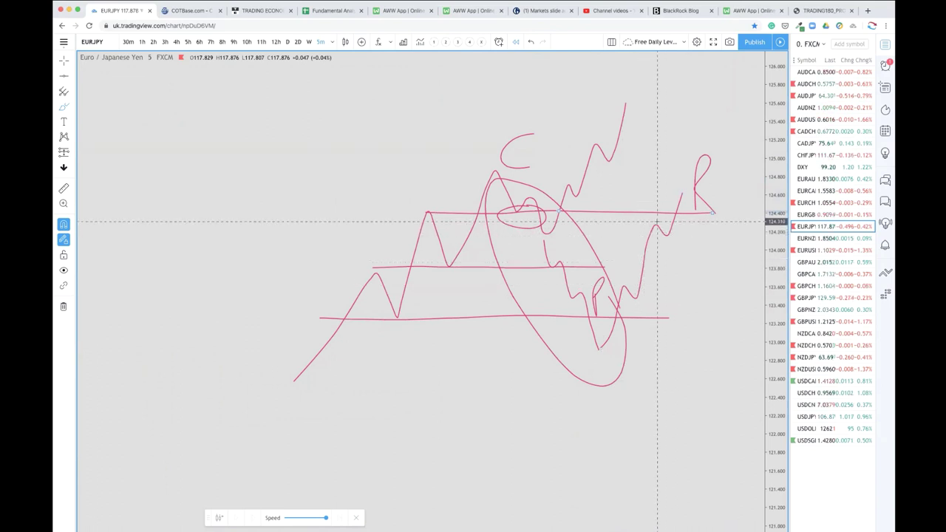
left_click_drag(657, 221, 672, 222)
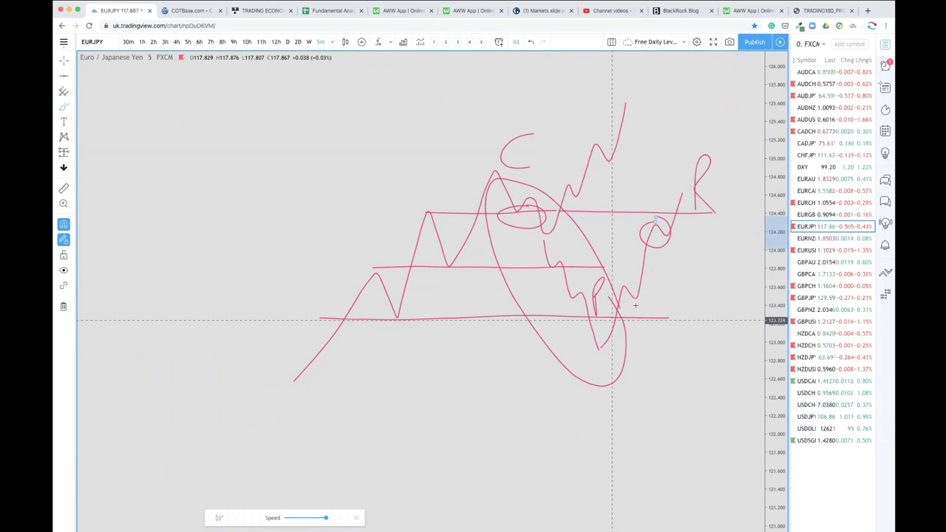
left_click_drag(675, 214, 745, 314)
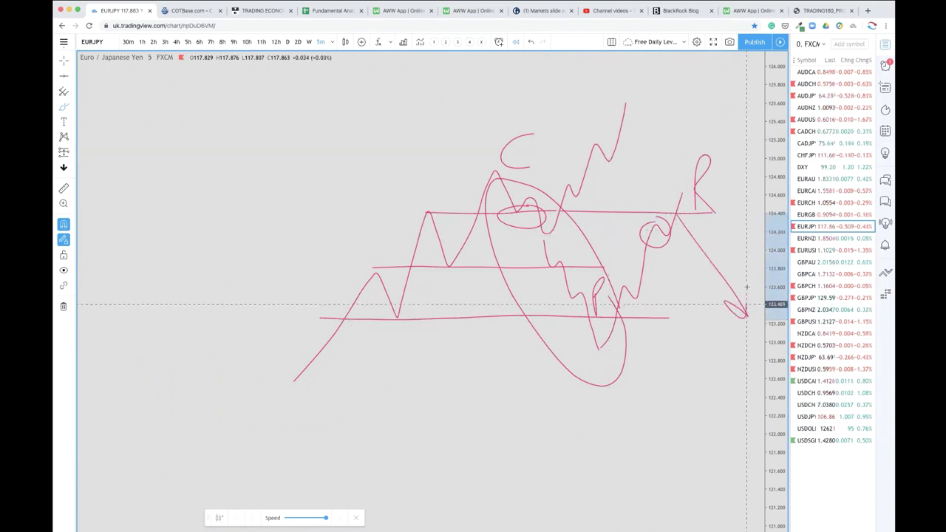
Step: Reset the chart view and examine the zones marked near the current price and across the earlier price history
scroll(722, 328, "down", 3)
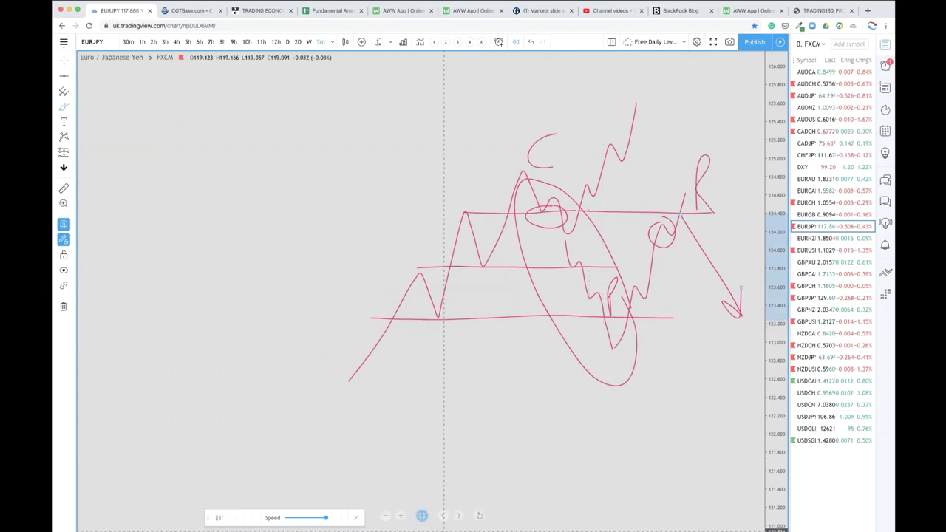
left_click(479, 516)
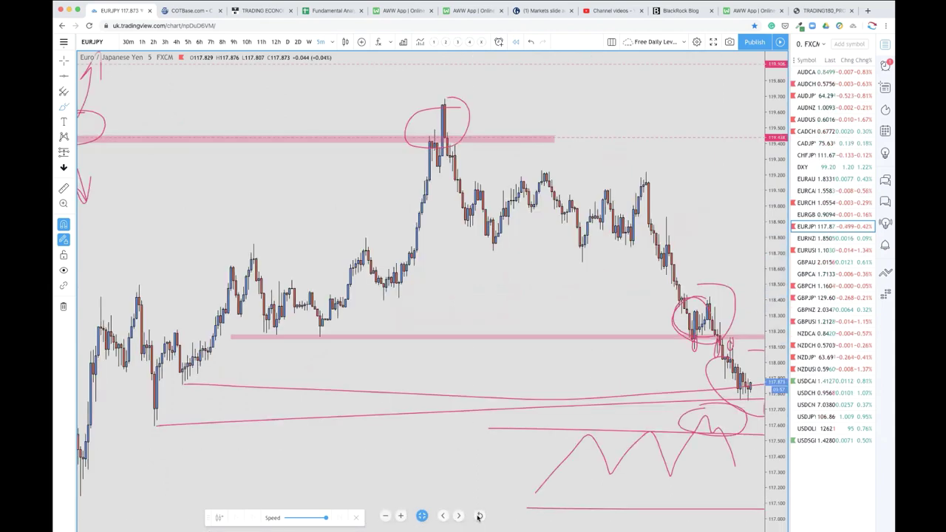
scroll(540, 332, "up", 3)
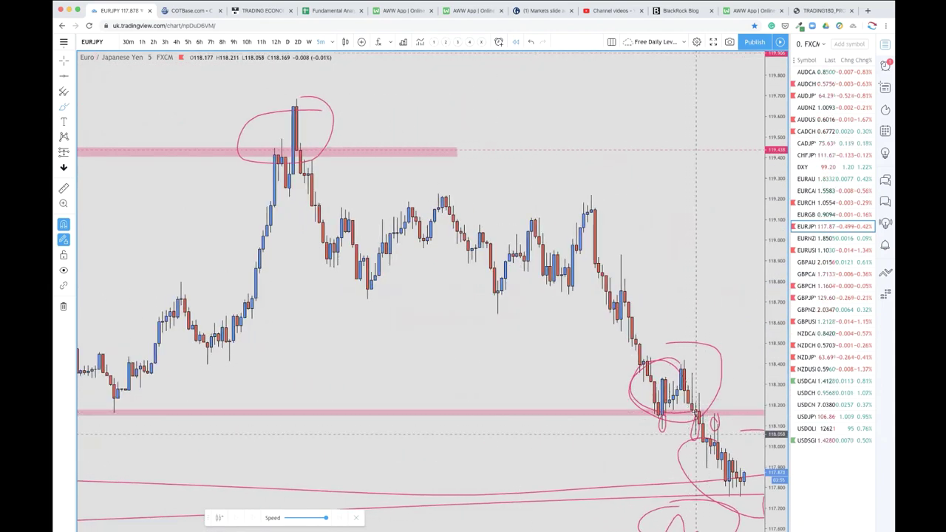
scroll(665, 412, "right", 2)
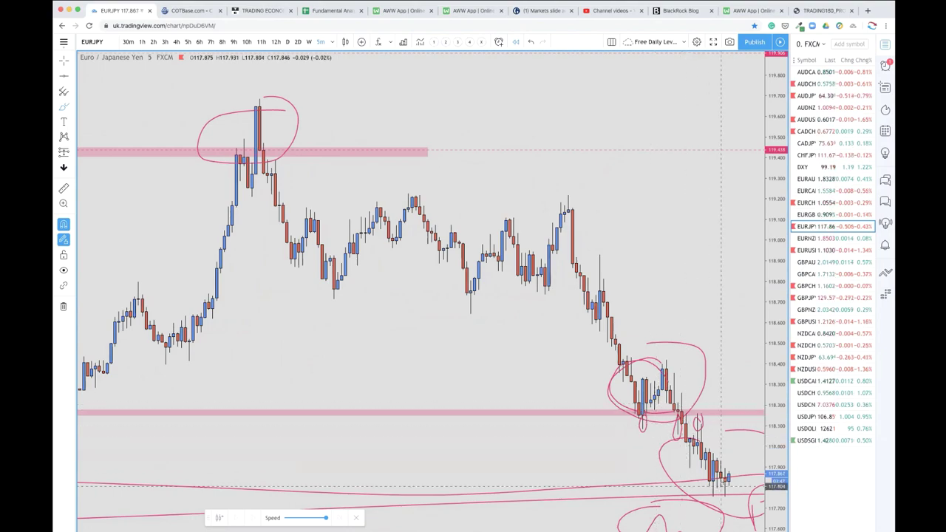
scroll(728, 462, "left", 5)
scroll(728, 466, "down", 6)
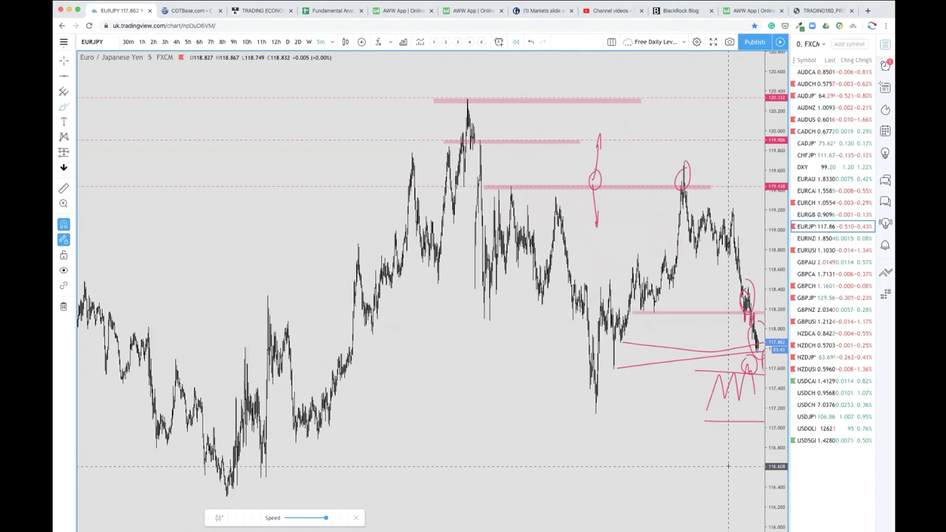
scroll(728, 466, "down", 6)
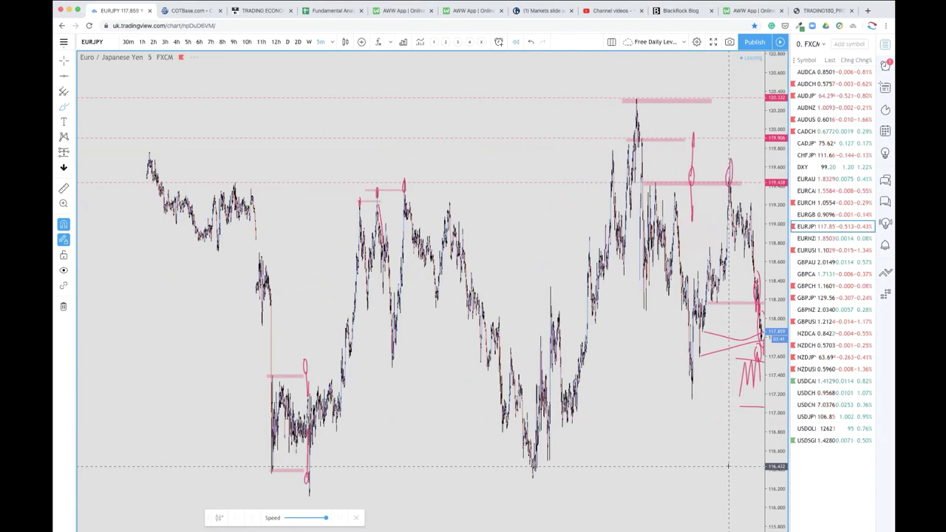
scroll(728, 466, "down", 2)
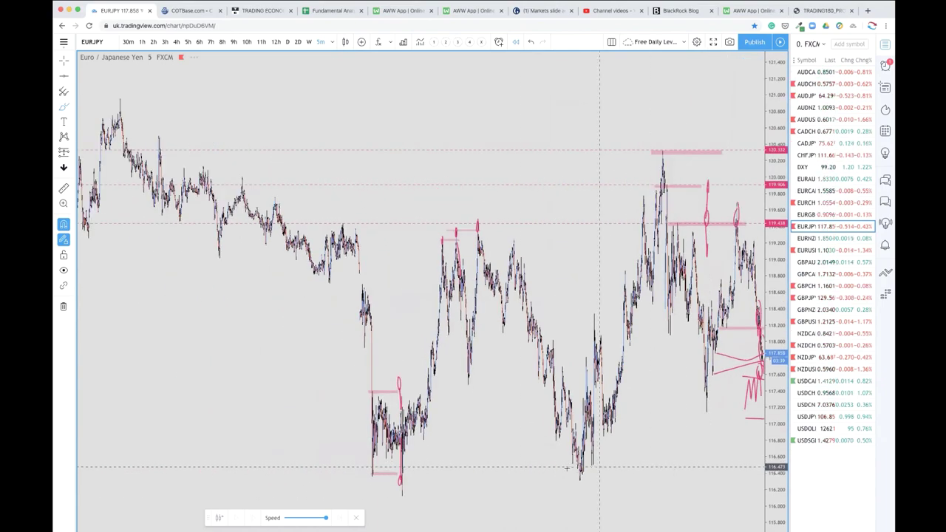
Step: Extend the earlier consolidation's lower support zone, near 116.400, across to the later price lows
scroll(680, 466, "left", 5)
scroll(520, 473, "up", 5)
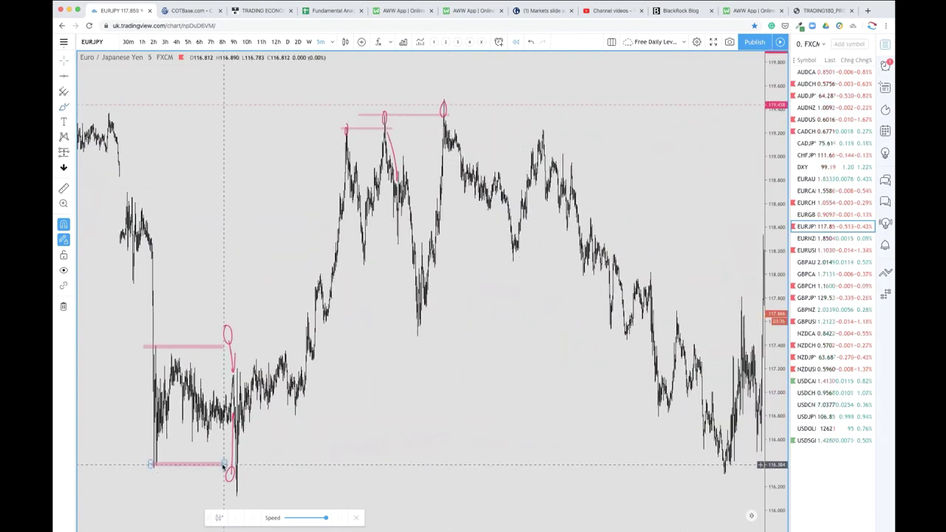
left_click_drag(434, 451, 763, 464)
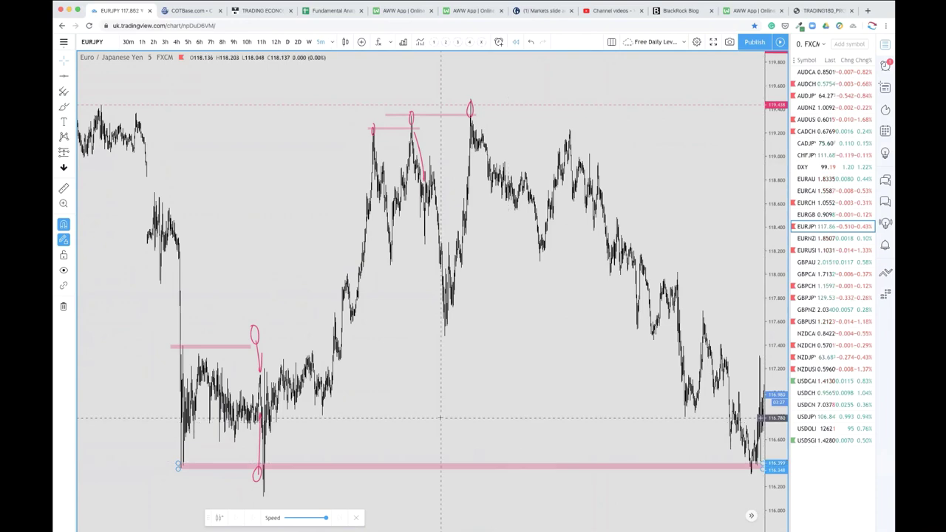
Step: Change the chart interval to 10 minutes and enclose the steep fall into the lower support zone in a large oval
scroll(530, 425, "left", 5)
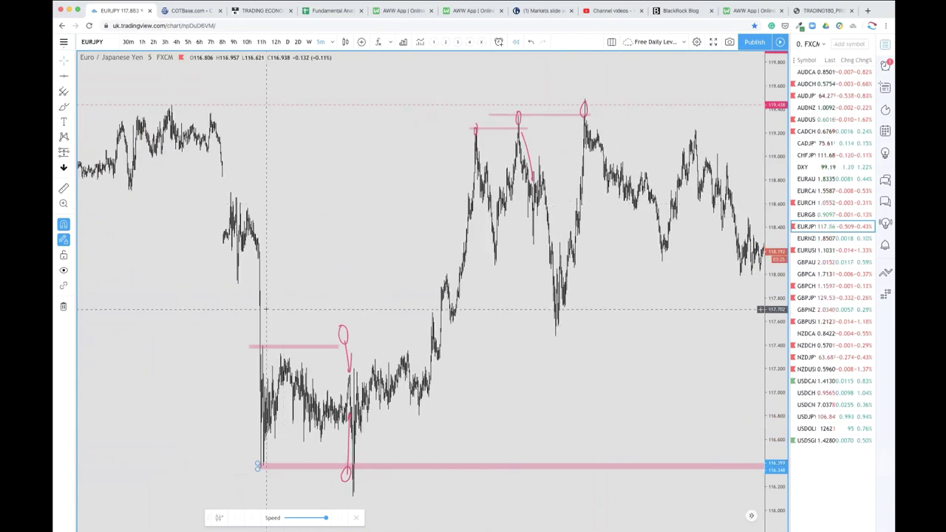
type("10")
key("Return")
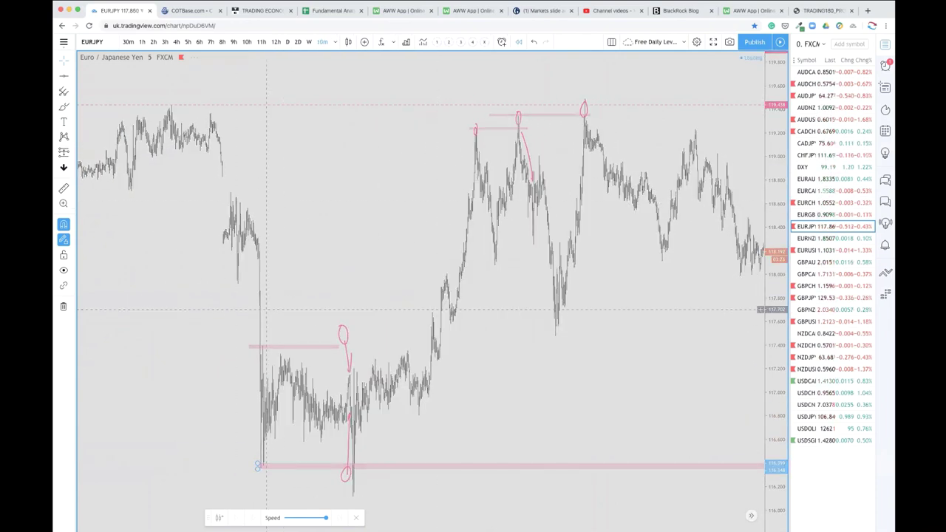
scroll(299, 371, "up", 5)
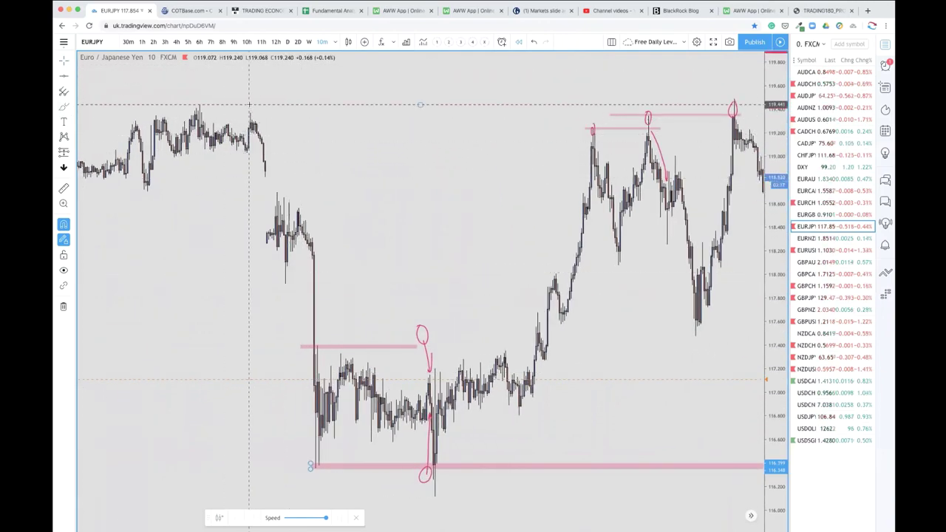
mouse_move(249, 108)
left_mouse_down()
mouse_move(295, 451)
mouse_move(342, 366)
mouse_move(331, 221)
mouse_move(250, 109)
left_mouse_up()
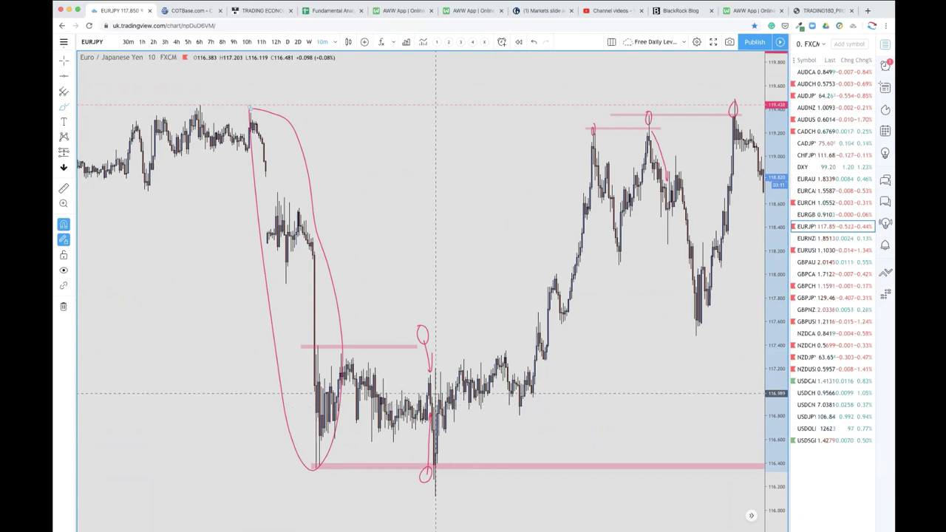
Step: Start a bar replay from the candle that falls into the lower support zone and change the chart interval to 5 minutes
left_click(519, 42)
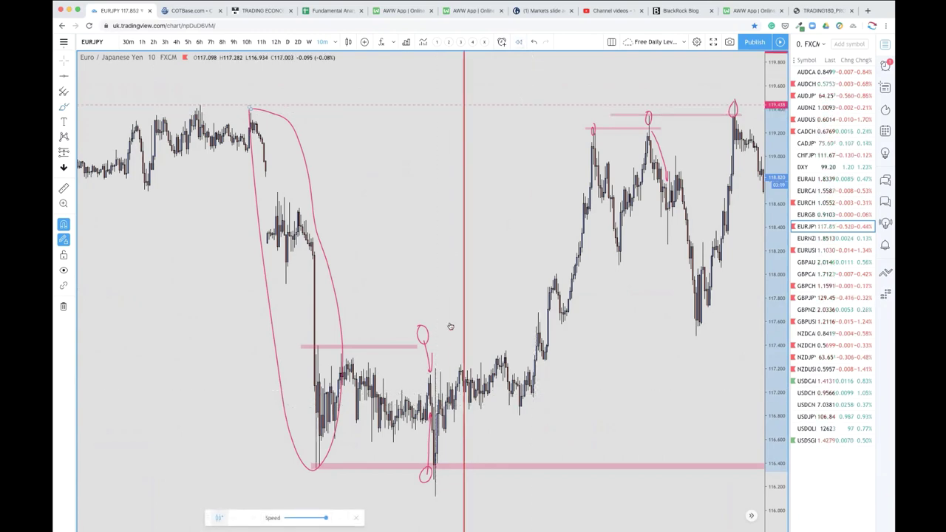
left_click(435, 105)
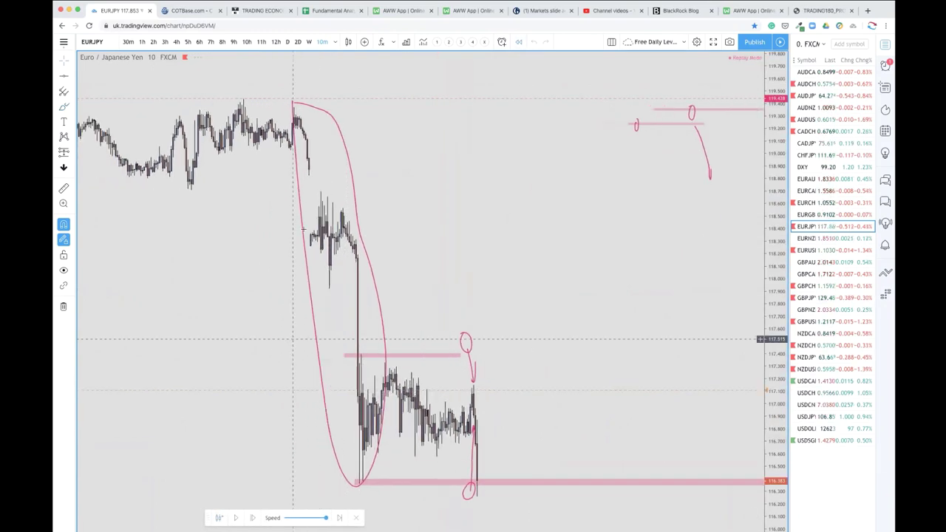
type("5")
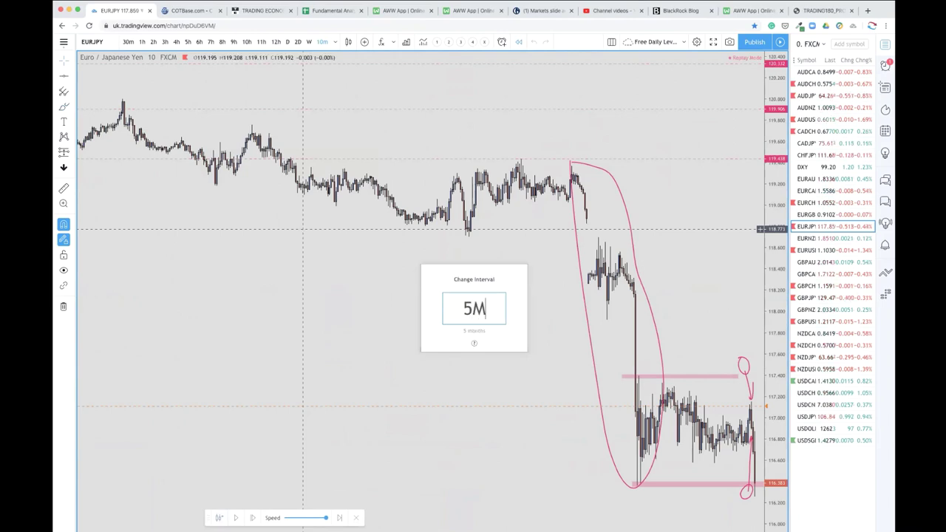
key("Return")
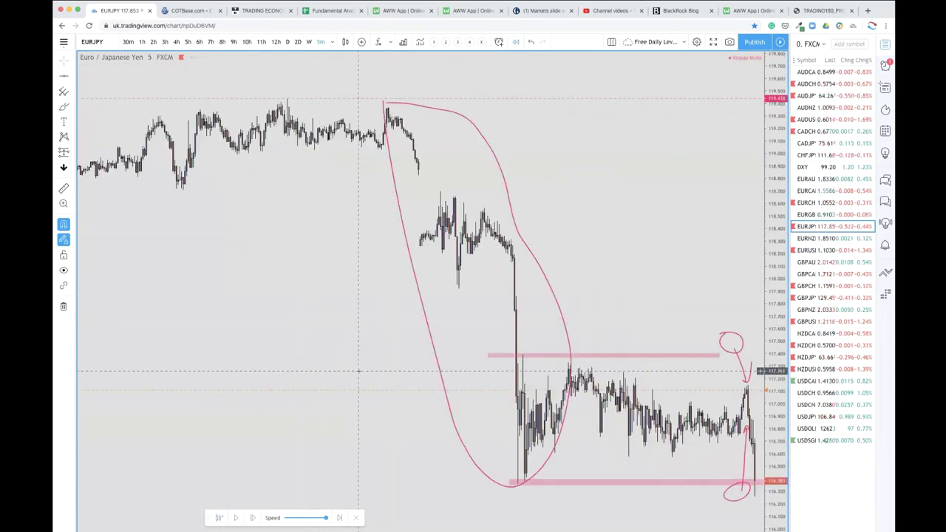
Step: Trace the two-legged decline and its rebound inside the oval with the brush, and circle the rebound's high just below the upper zone
scroll(443, 370, "down", 3)
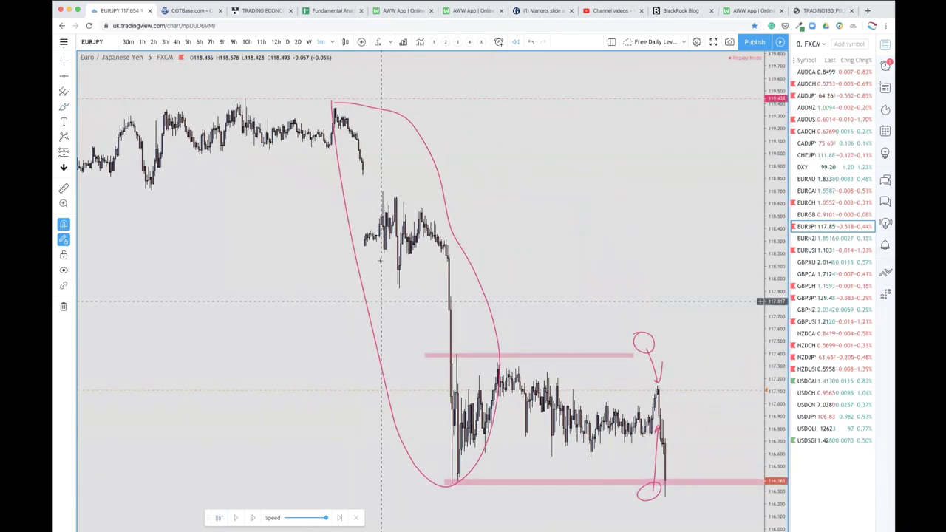
scroll(450, 345, "down", 5)
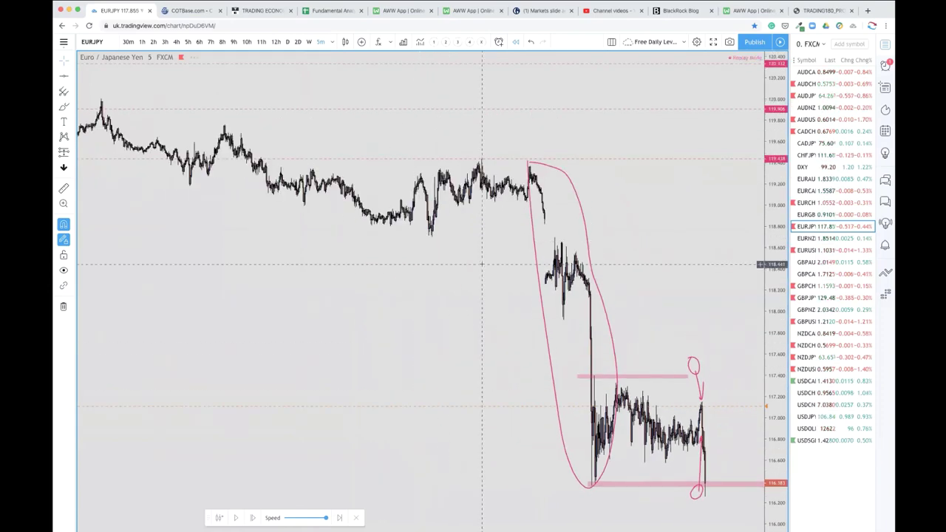
scroll(613, 380, "up", 5)
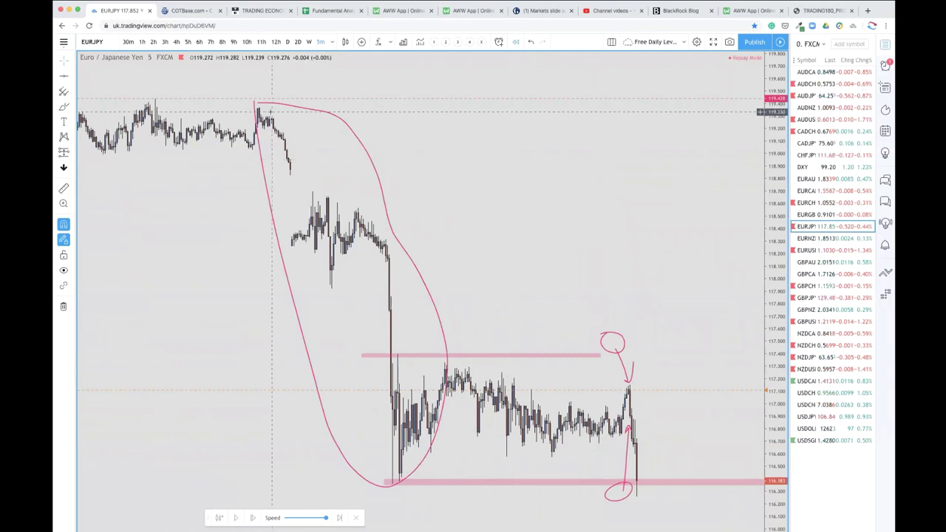
left_click_drag(278, 112, 305, 292)
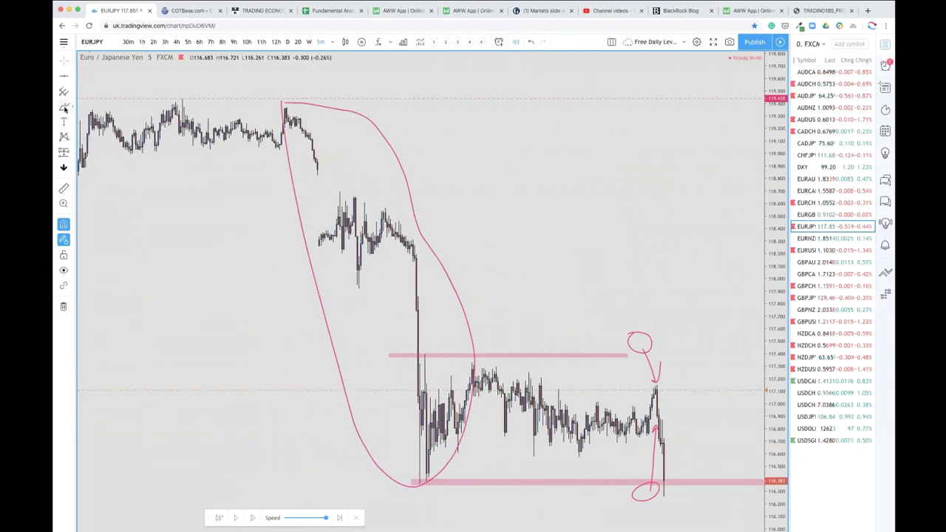
mouse_move(280, 114)
left_mouse_down()
mouse_move(334, 292)
mouse_move(362, 232)
left_mouse_up()
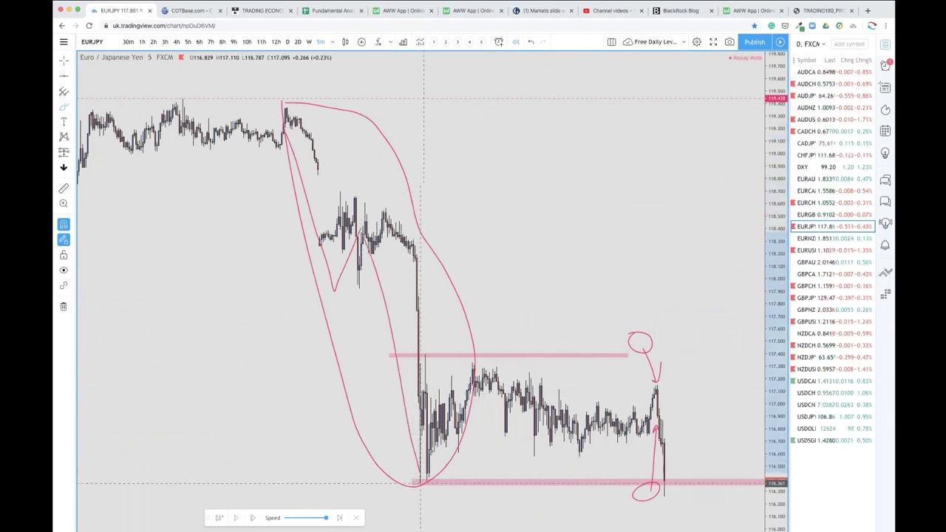
scroll(633, 419, "down", 2)
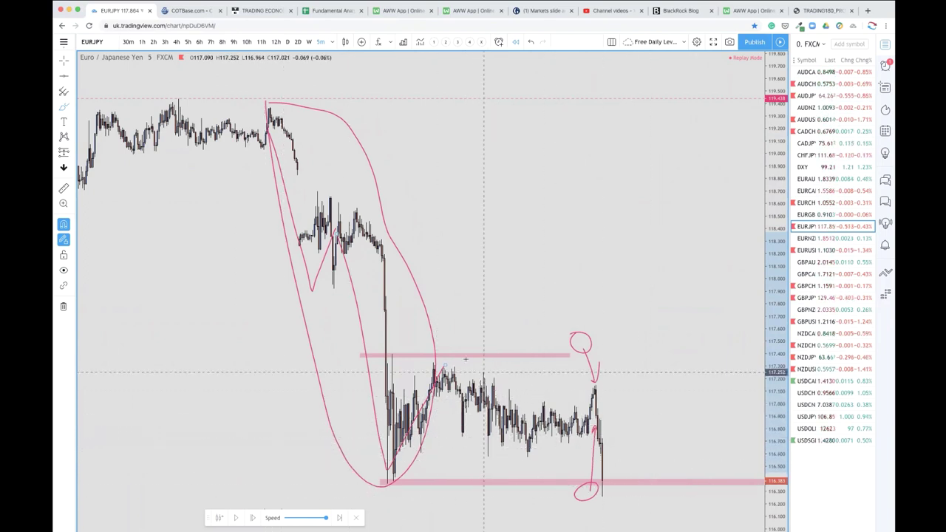
mouse_move(449, 353)
left_mouse_down()
mouse_move(420, 366)
mouse_move(451, 355)
left_mouse_up()
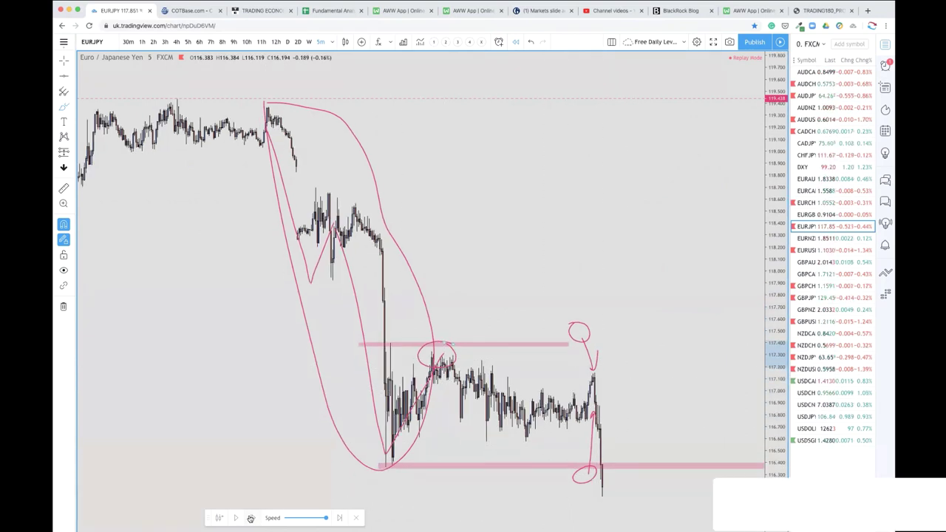
Step: Circle the price break below the lower support zone and advance the replay to the next candle
scroll(485, 468, "up", 2)
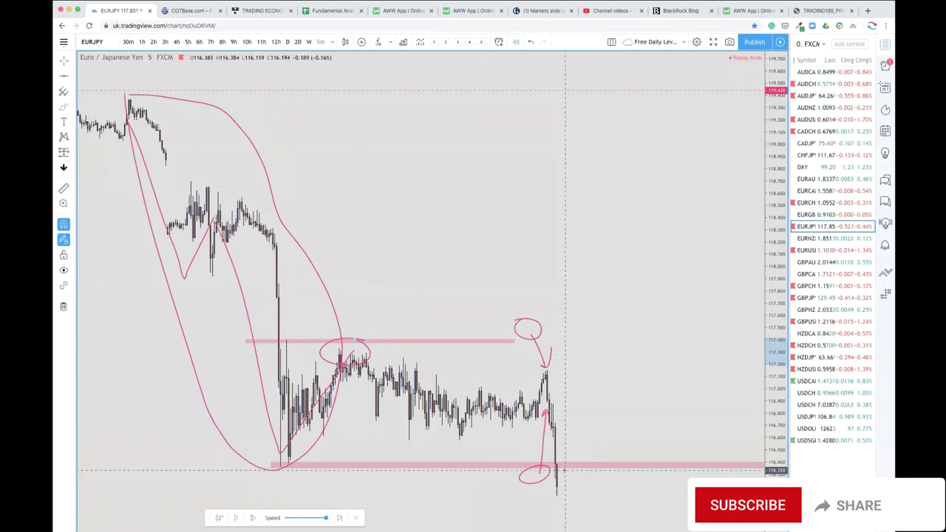
mouse_move(559, 466)
left_mouse_down()
mouse_move(567, 496)
mouse_move(560, 470)
left_mouse_up()
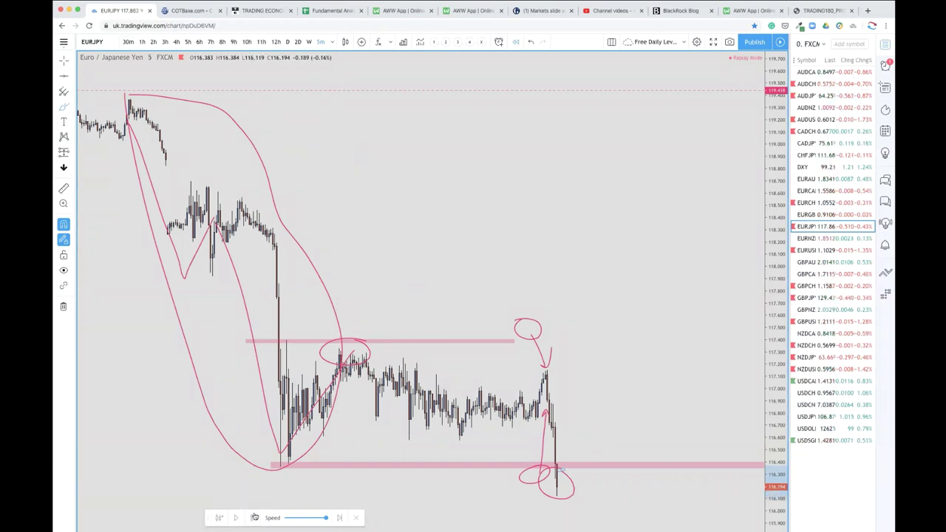
left_click(253, 519)
left_click(253, 519)
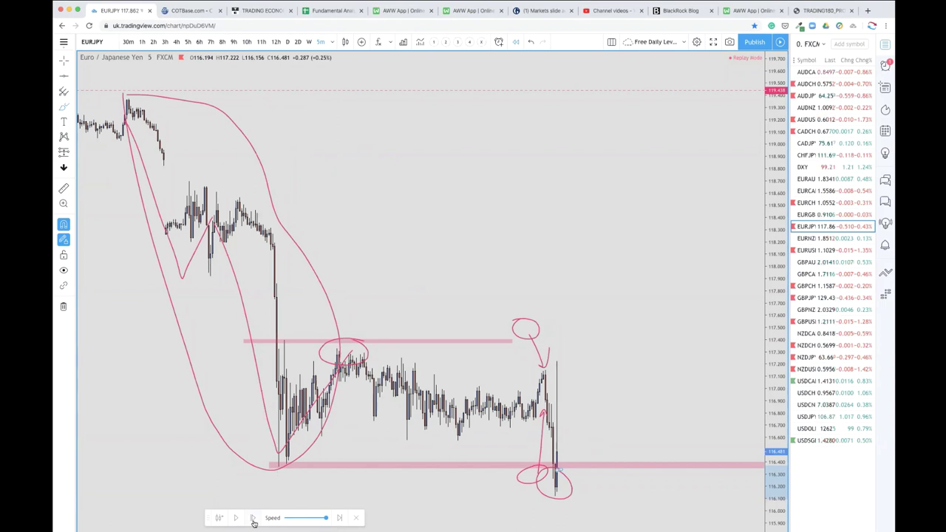
Step: Advance the bar replay candle by candle through the rebound that follows the circled break below the lower support zone
left_click(253, 518)
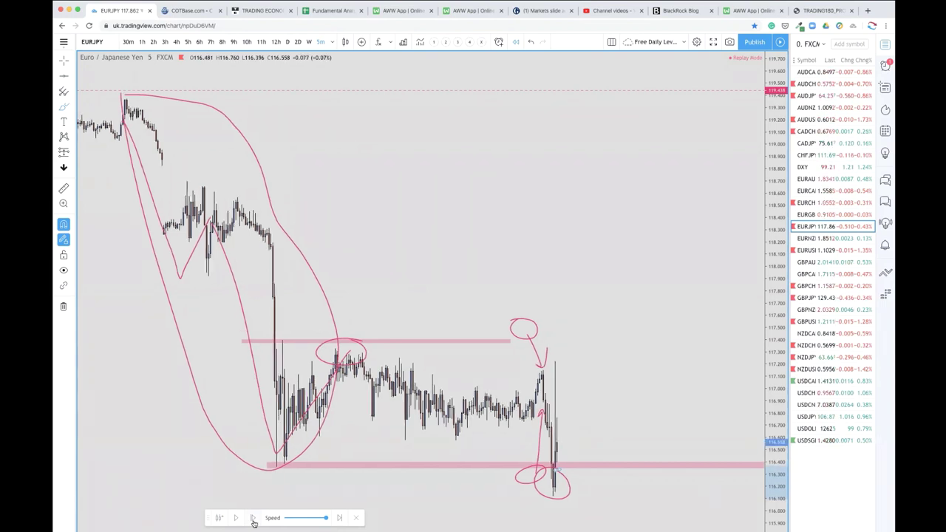
left_click(253, 519)
left_click(252, 518)
left_click(253, 519)
left_click(253, 519)
left_click(253, 519)
left_click(252, 519)
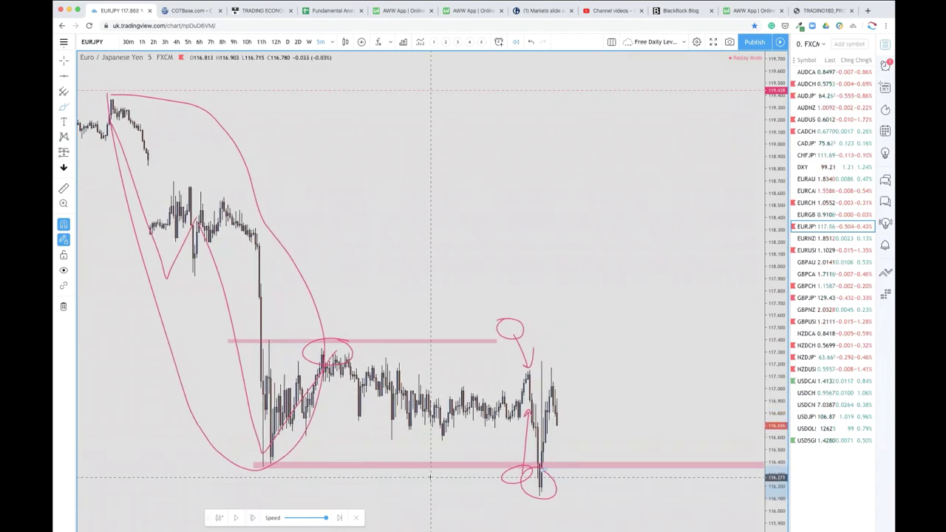
Step: Write a letter C with the brush beside the circled price break below the lower support zone
scroll(532, 440, "up", 3)
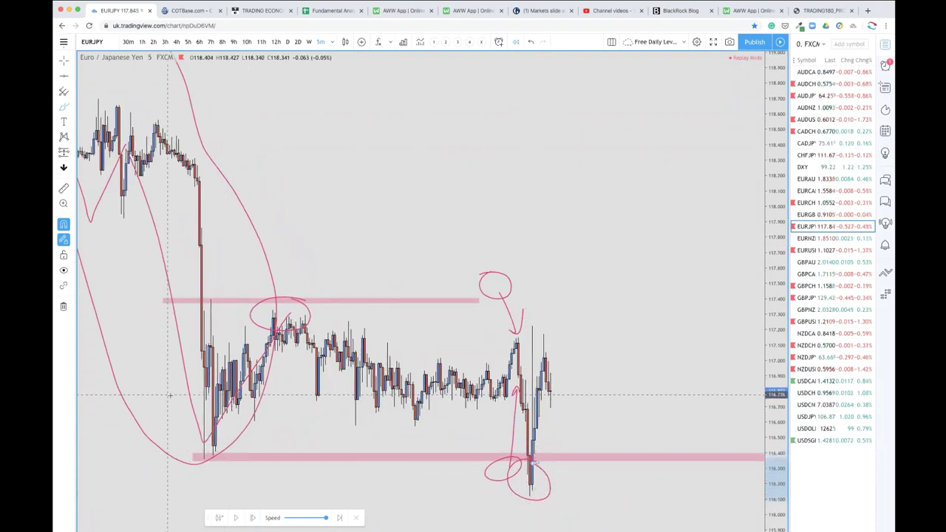
left_click(68, 108)
left_click(95, 108)
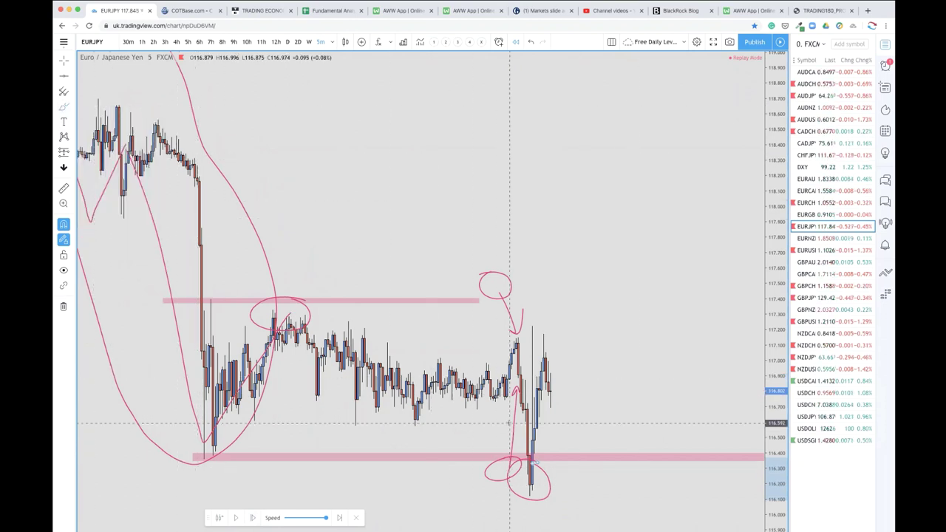
mouse_move(576, 464)
left_mouse_down()
mouse_move(559, 479)
mouse_move(584, 490)
left_mouse_up()
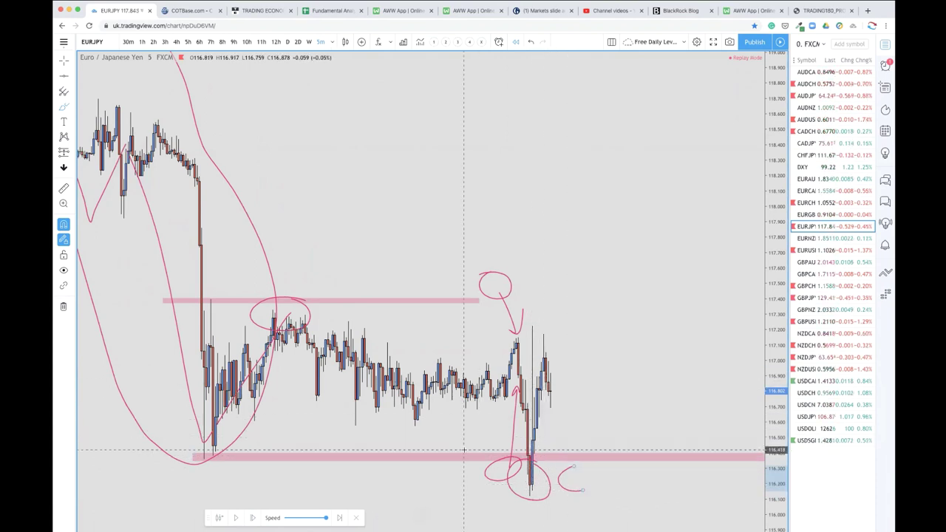
Step: Exit the bar replay mode and cancel the attempted page reload
left_click(354, 520)
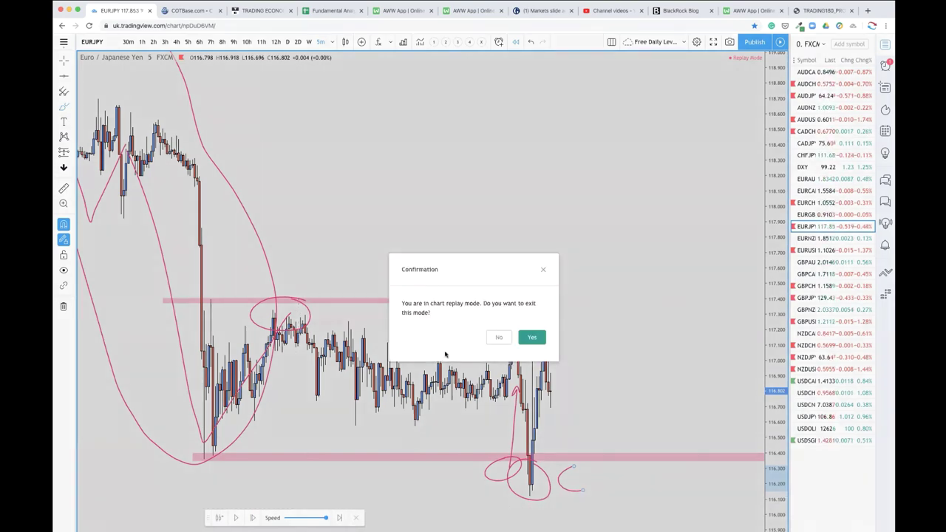
left_click(529, 338)
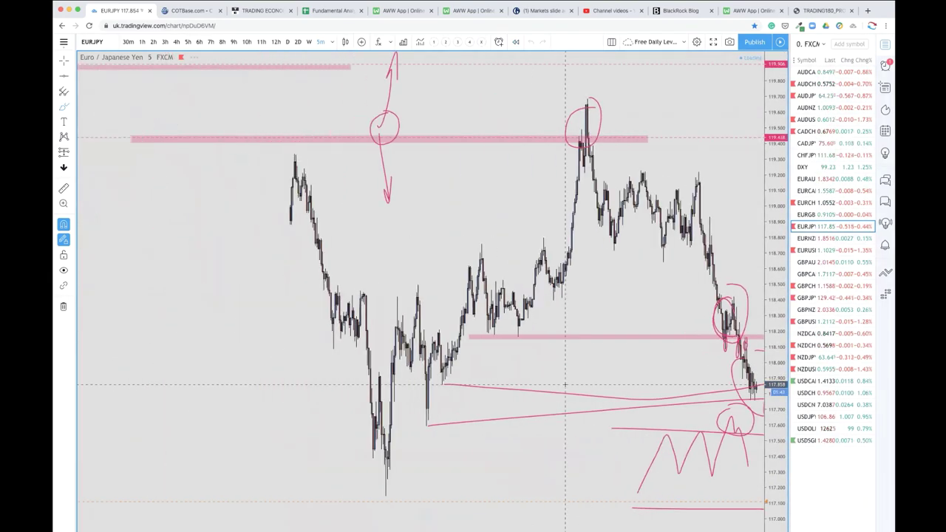
key("super+r")
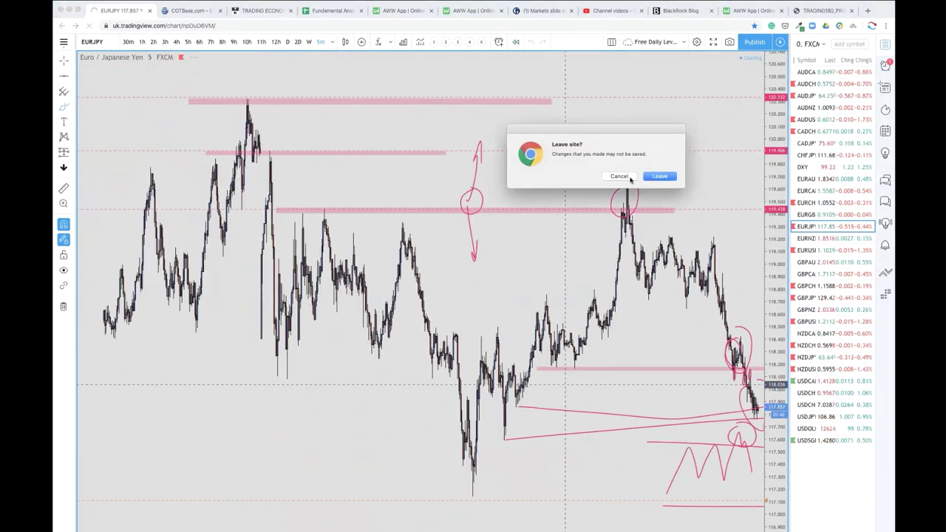
left_click(619, 176)
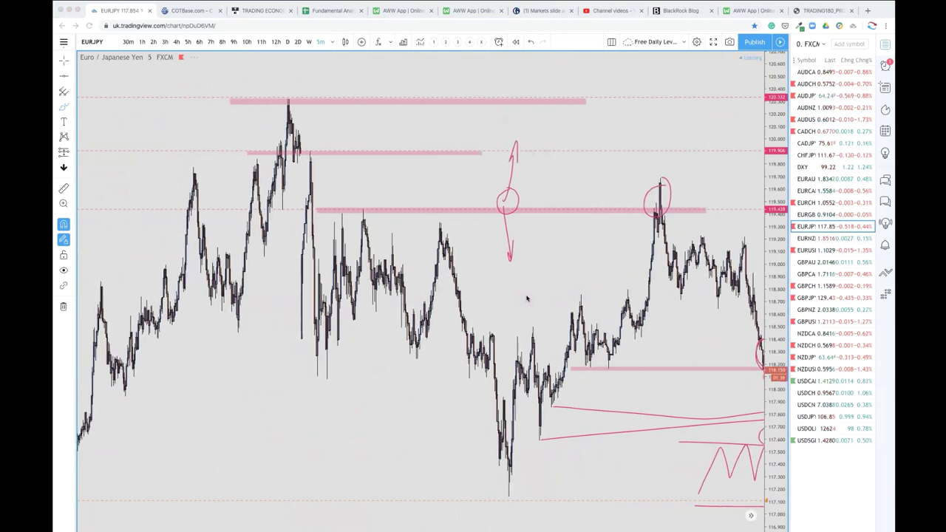
Step: Mark the candles at the lower zone's break with crossed brush strokes and trace the stepped rally up to the first peaks
scroll(433, 367, "left", 10)
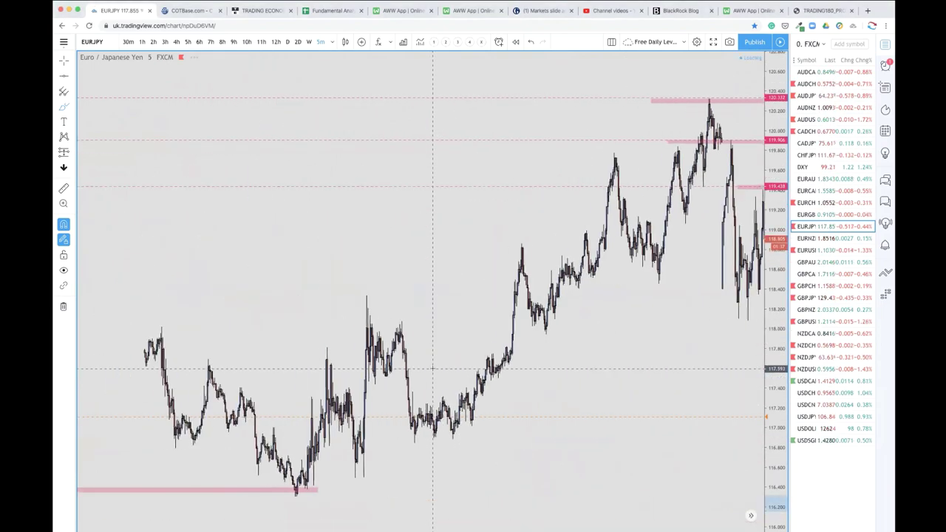
scroll(432, 368, "left", 8)
scroll(432, 368, "left", 10)
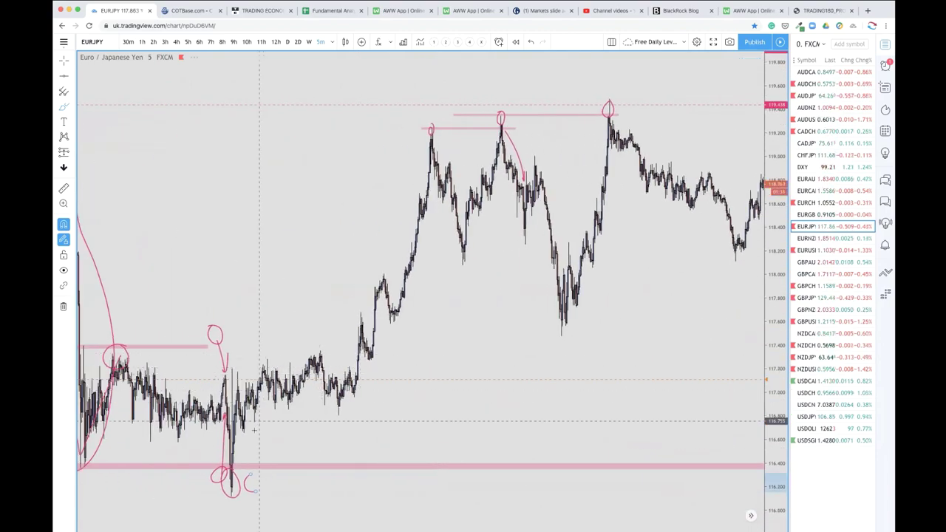
scroll(251, 466, "down", 3)
scroll(260, 466, "down", 5)
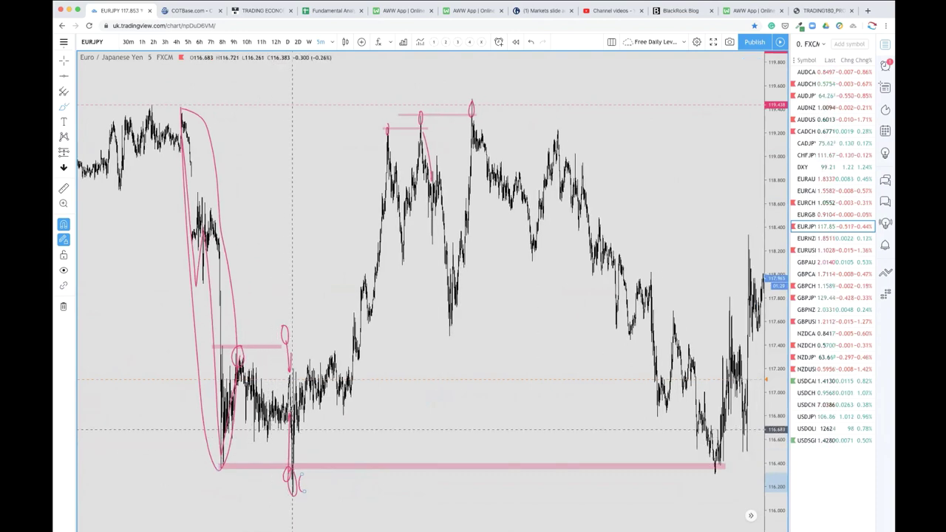
left_click(65, 107)
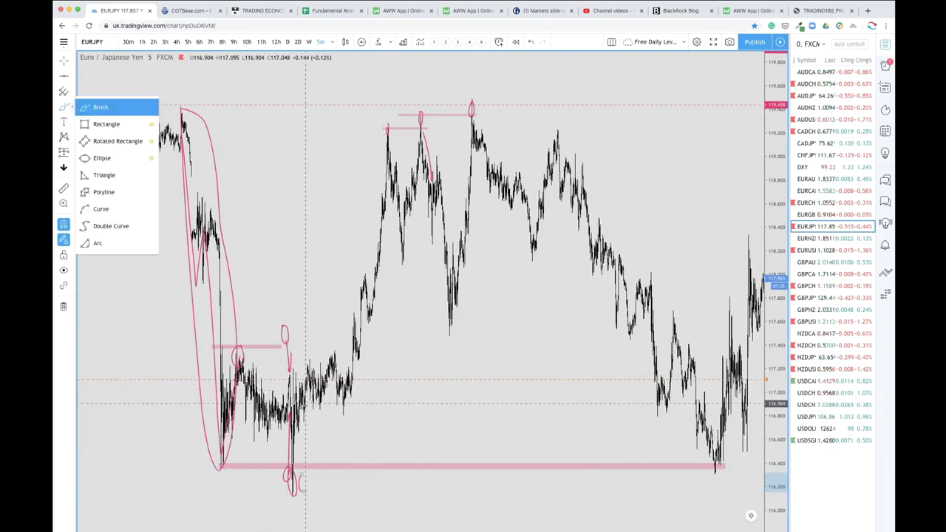
left_click(302, 441)
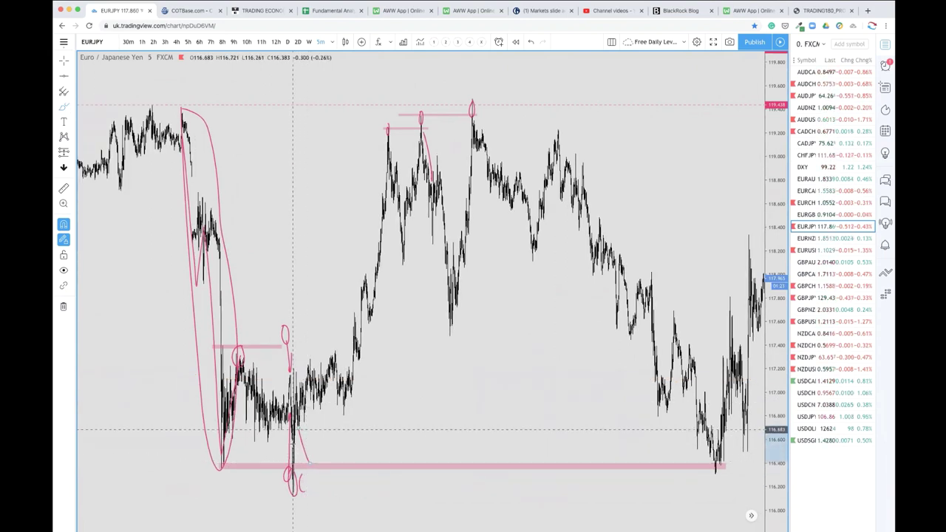
mouse_move(295, 453)
left_mouse_down()
mouse_move(309, 390)
mouse_move(342, 377)
mouse_move(362, 268)
mouse_move(384, 247)
mouse_move(403, 155)
left_mouse_up()
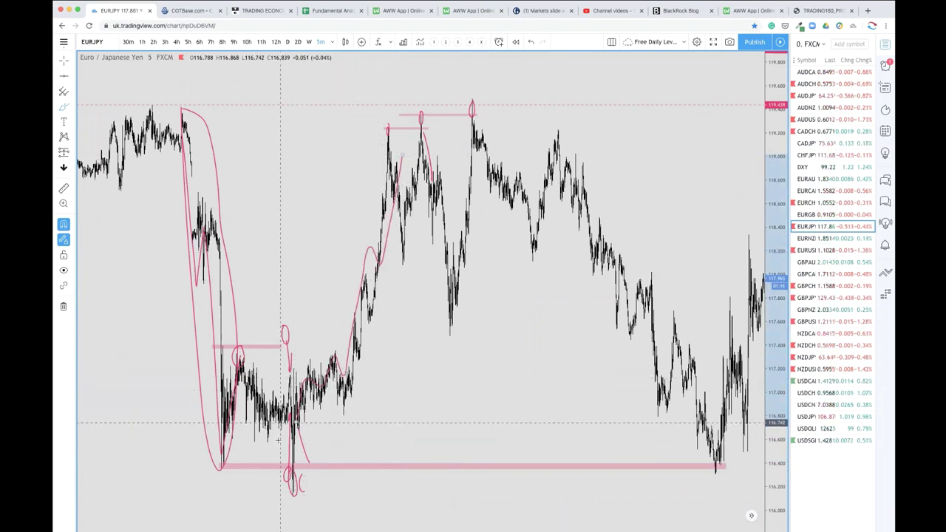
left_click_drag(282, 442, 321, 440)
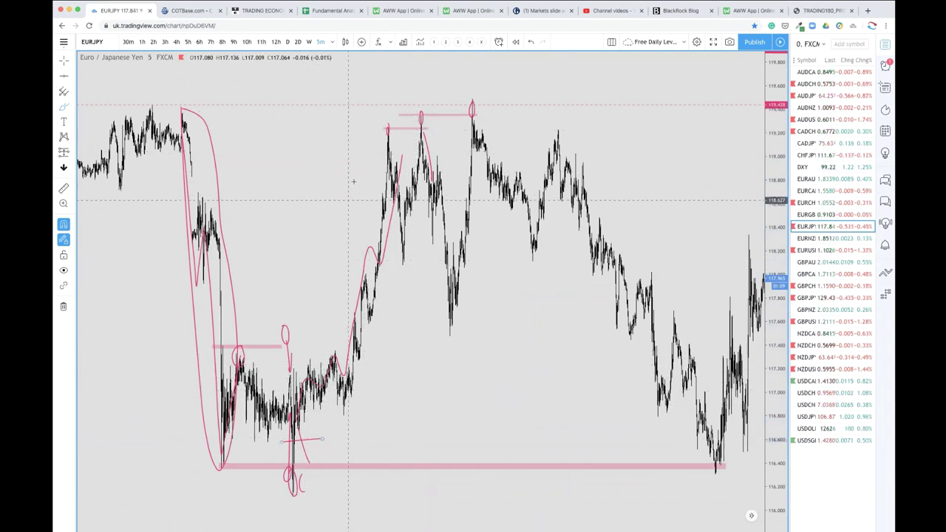
Step: Write a P with the brush beside the top of the rally and trace the zigzag swings through and past the highest peak
mouse_move(362, 141)
left_mouse_down()
mouse_move(365, 131)
mouse_move(363, 169)
left_mouse_up()
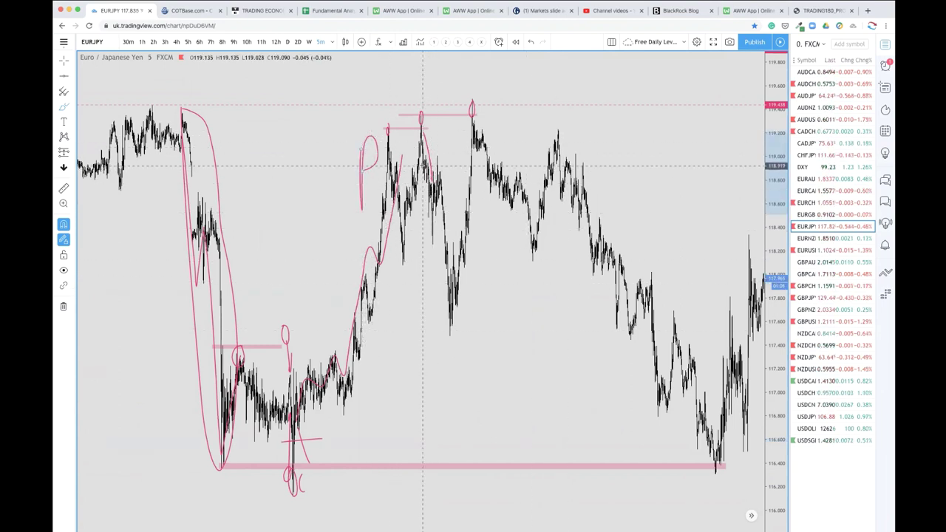
mouse_move(421, 159)
left_mouse_down()
mouse_move(437, 299)
mouse_move(474, 111)
mouse_move(531, 243)
mouse_move(553, 171)
mouse_move(582, 241)
left_mouse_up()
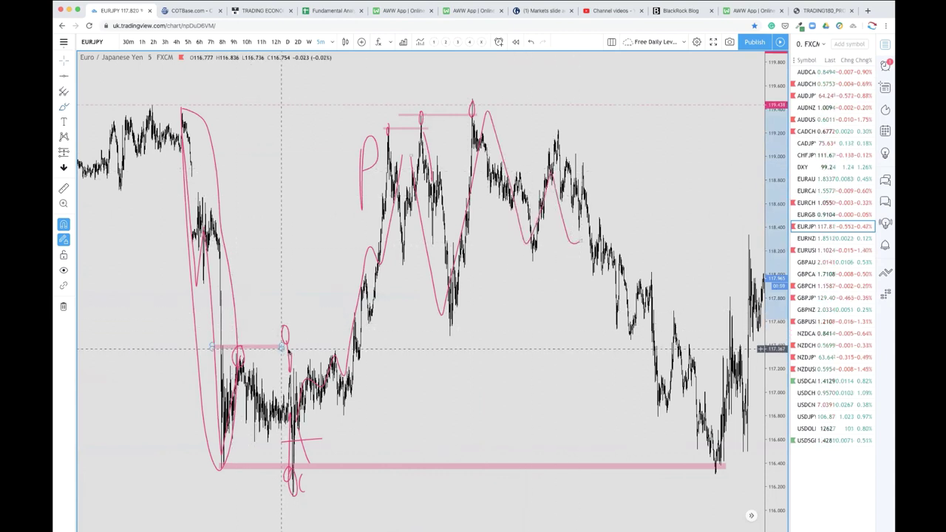
Step: Extend the zone near 117.4 across the rally and add rectangular zones at about 117.87–117.94 and 118.58–118.70
left_click_drag(285, 345, 405, 346)
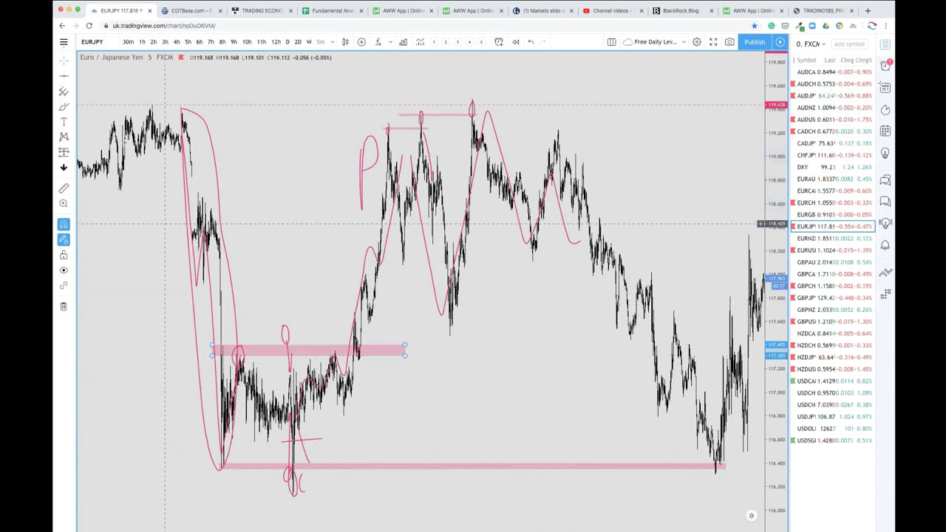
left_click(73, 109)
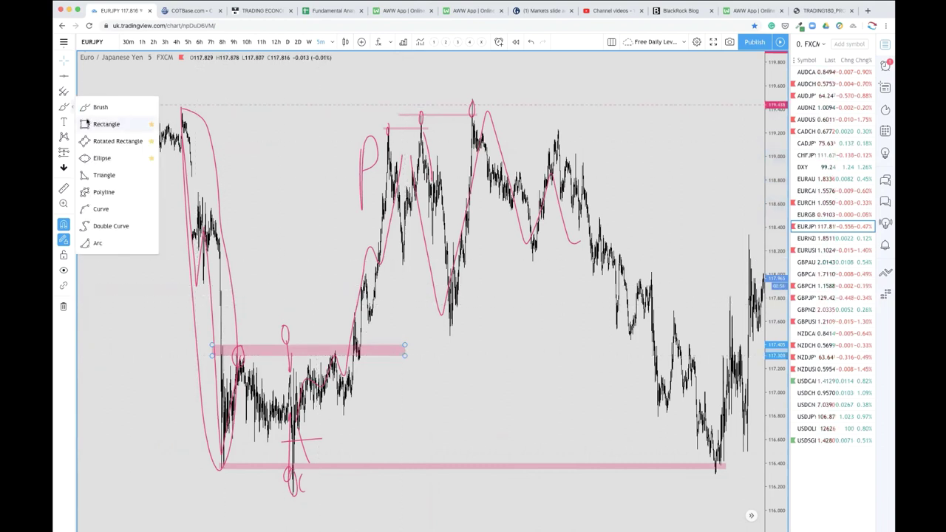
left_click(106, 123)
left_click_drag(140, 281, 470, 290)
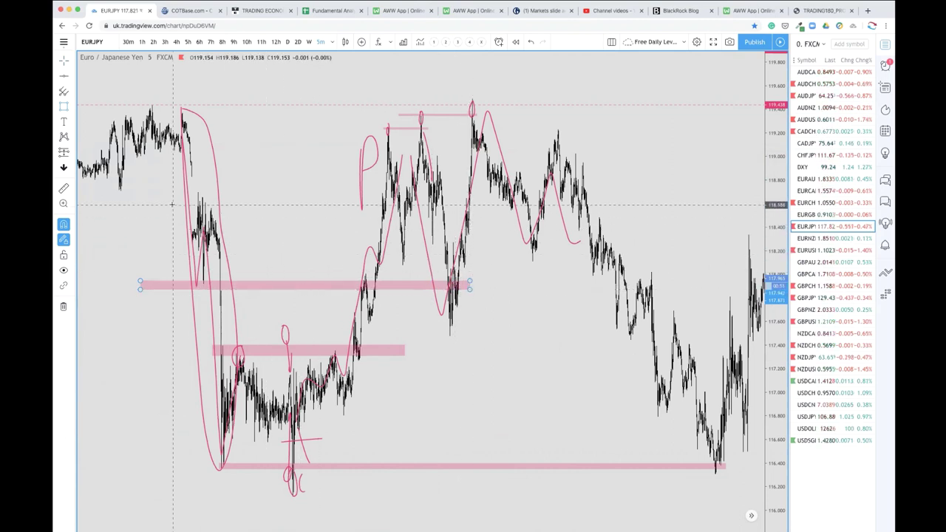
left_click(74, 109)
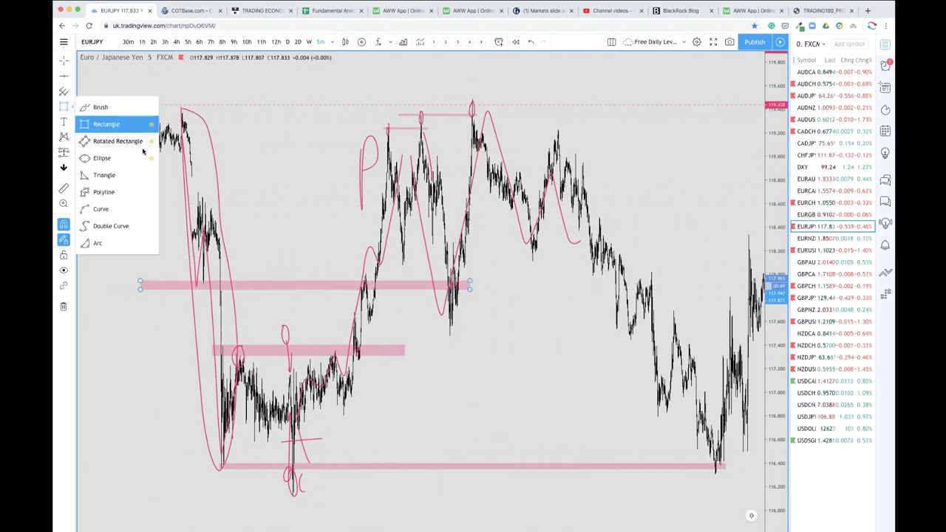
left_click(173, 191)
left_click(482, 206)
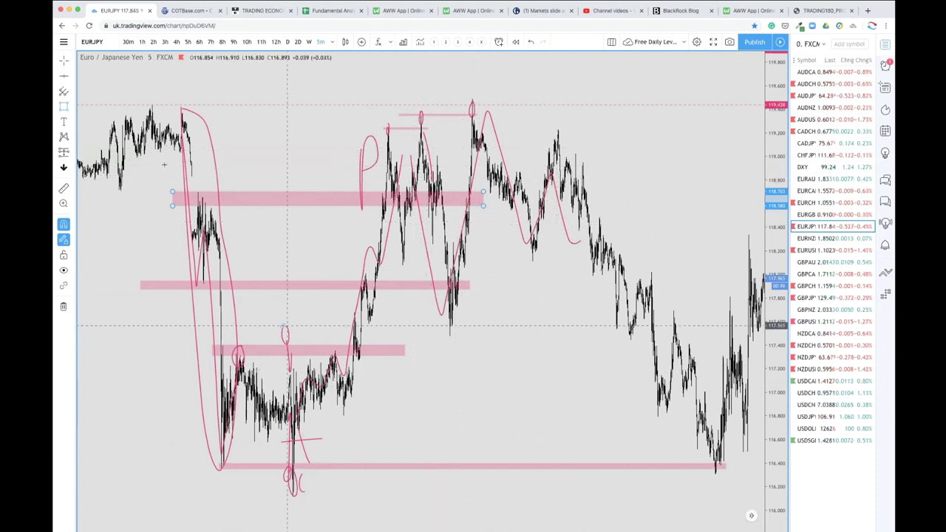
Step: Brush an R on the lower zone where price returns to it and an S beside the earlier break below it
left_click(71, 108)
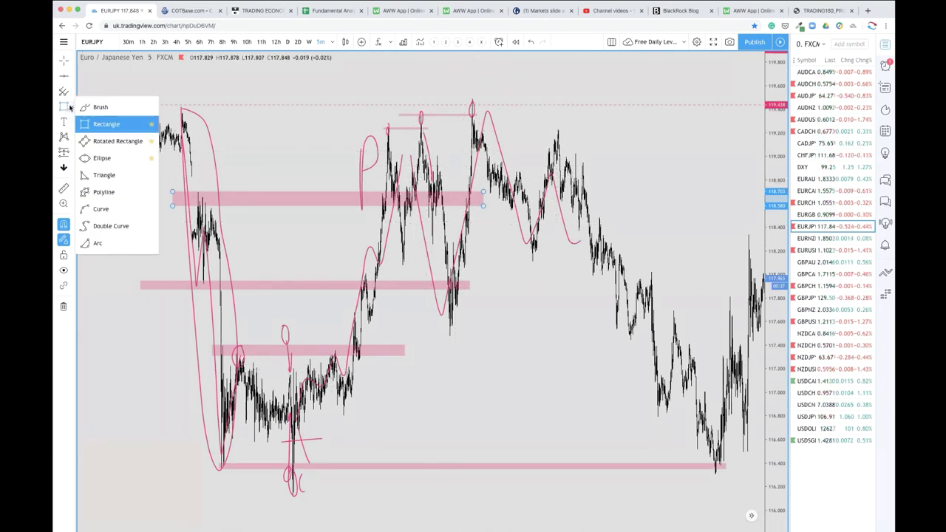
left_click(92, 108)
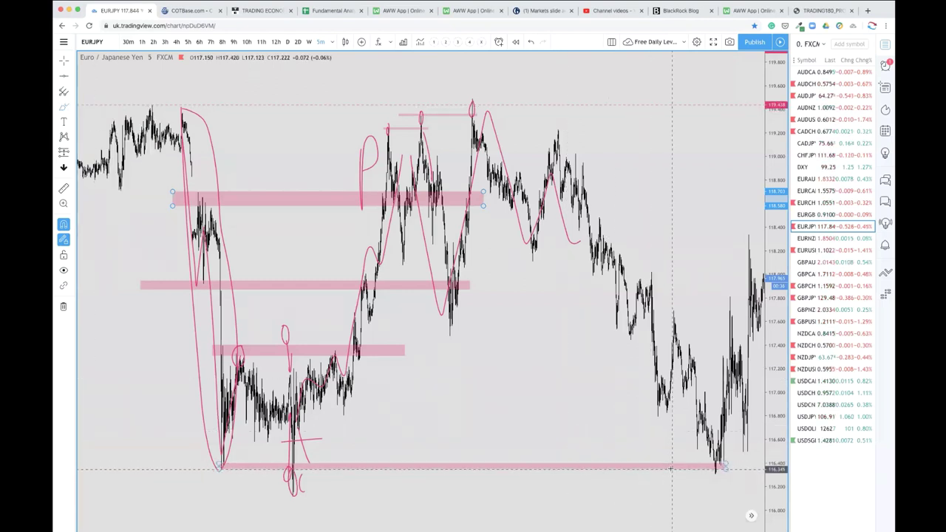
mouse_move(669, 464)
left_mouse_down()
mouse_move(670, 487)
mouse_move(683, 458)
mouse_move(672, 471)
mouse_move(693, 489)
left_mouse_up()
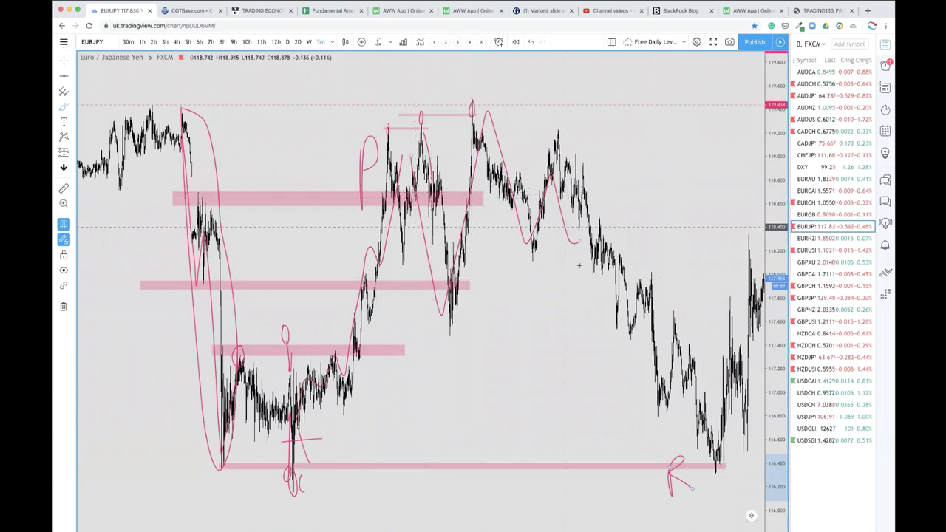
left_click(303, 192)
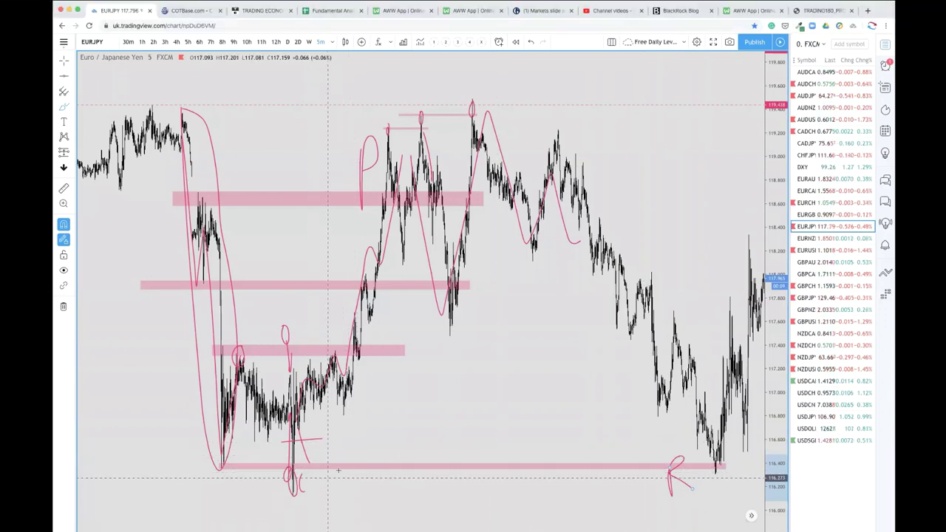
mouse_move(343, 471)
left_mouse_down()
mouse_move(327, 478)
mouse_move(334, 495)
left_mouse_up()
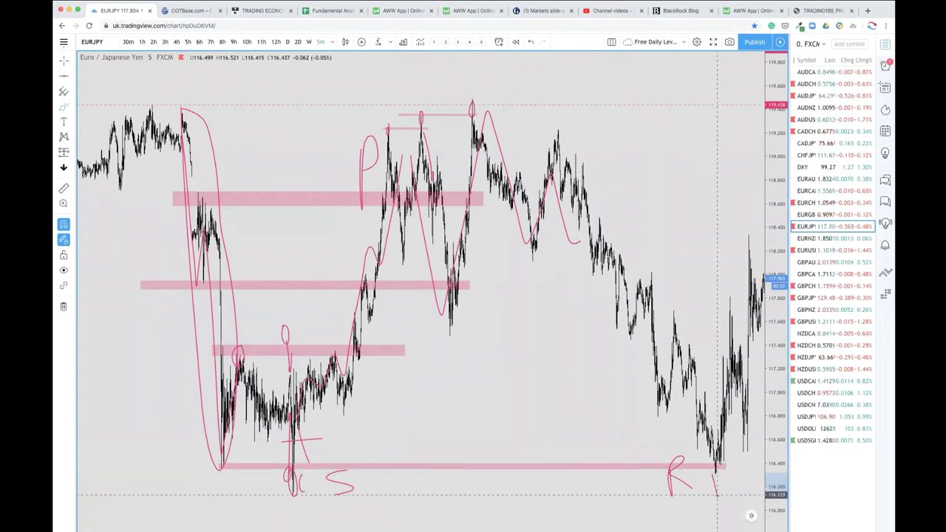
Step: Write BB with the brush next to the R at the second low on the lower zone
mouse_move(717, 496)
left_mouse_down()
mouse_move(714, 462)
mouse_move(728, 475)
mouse_move(717, 487)
left_mouse_up()
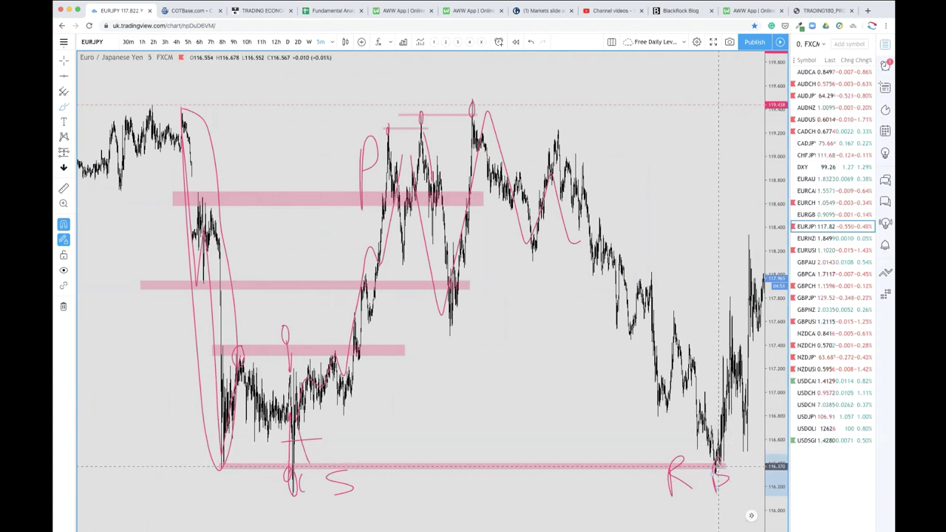
left_click_drag(726, 465, 739, 495)
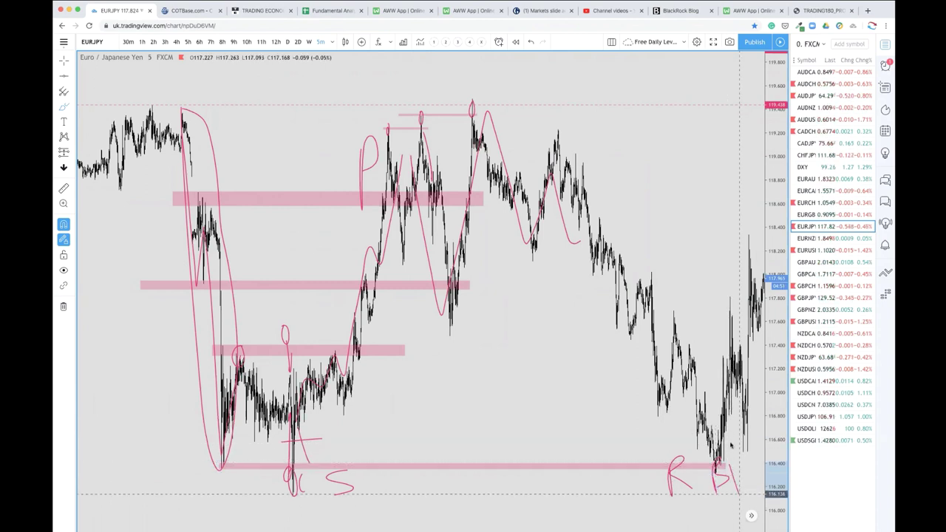
left_click_drag(736, 447, 737, 487)
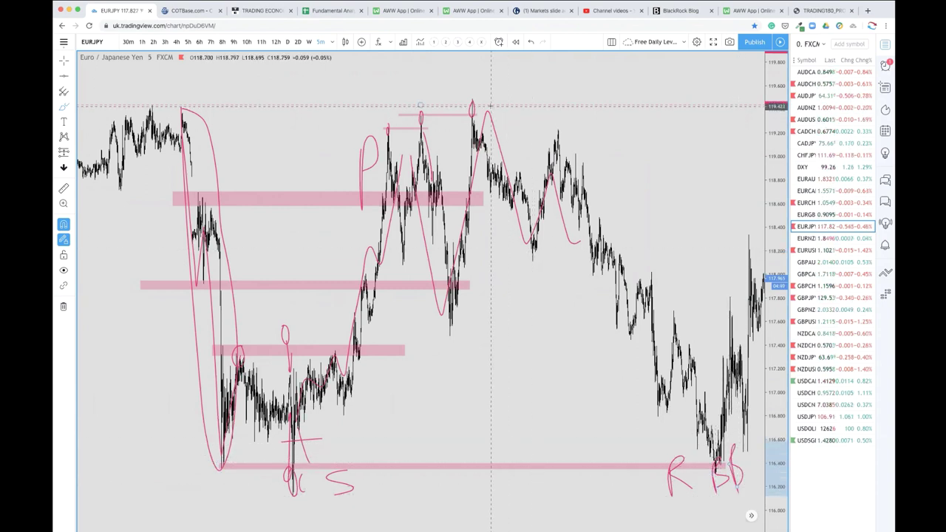
Step: Circle the highest peak and write an S above it, and circle the return to the lower zone around the R and BB letters
left_click_drag(482, 108, 484, 96)
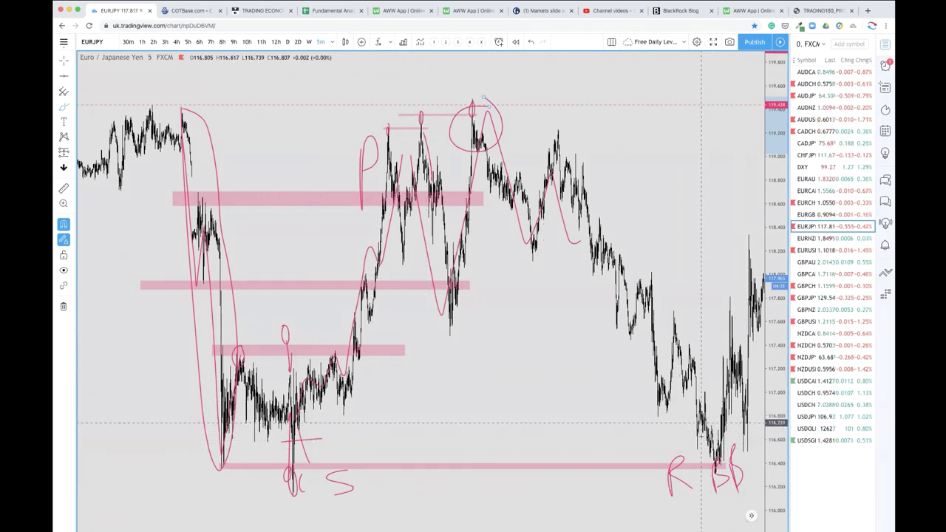
mouse_move(701, 425)
left_mouse_down()
mouse_move(674, 450)
mouse_move(695, 479)
mouse_move(740, 462)
left_mouse_up()
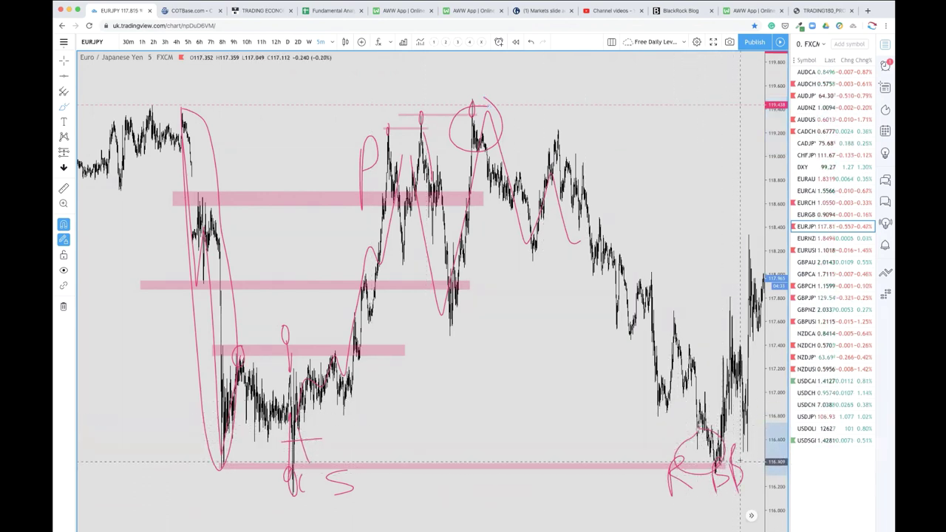
mouse_move(512, 65)
left_mouse_down()
mouse_move(464, 74)
mouse_move(486, 96)
left_mouse_up()
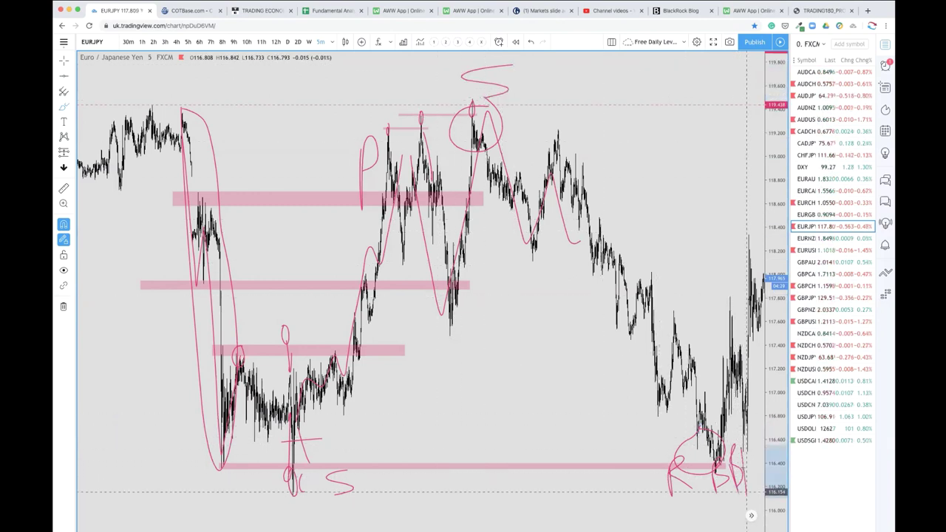
scroll(746, 491, "right", 5)
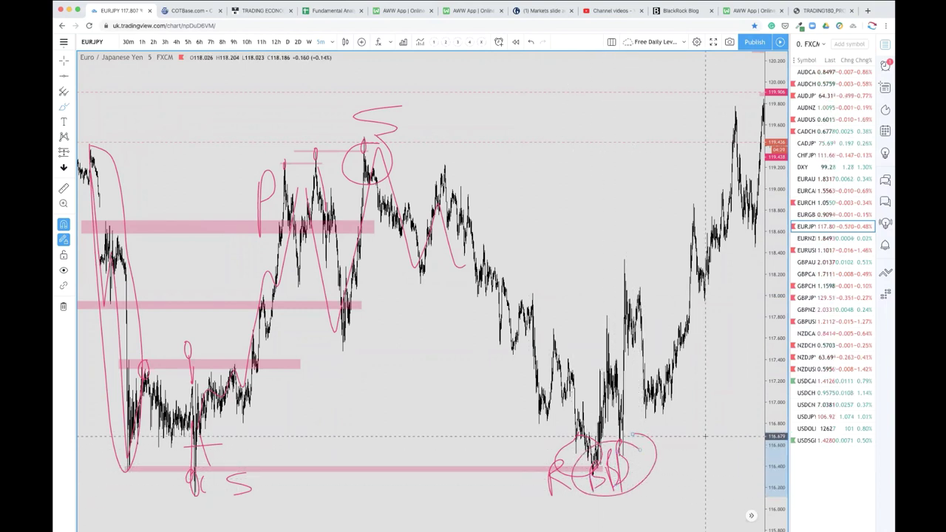
Step: Write "S?" with the brush beside the circled BB and draw six short strokes across the rally above it, from about 116.8 to 118.1
left_click_drag(701, 465, 674, 492)
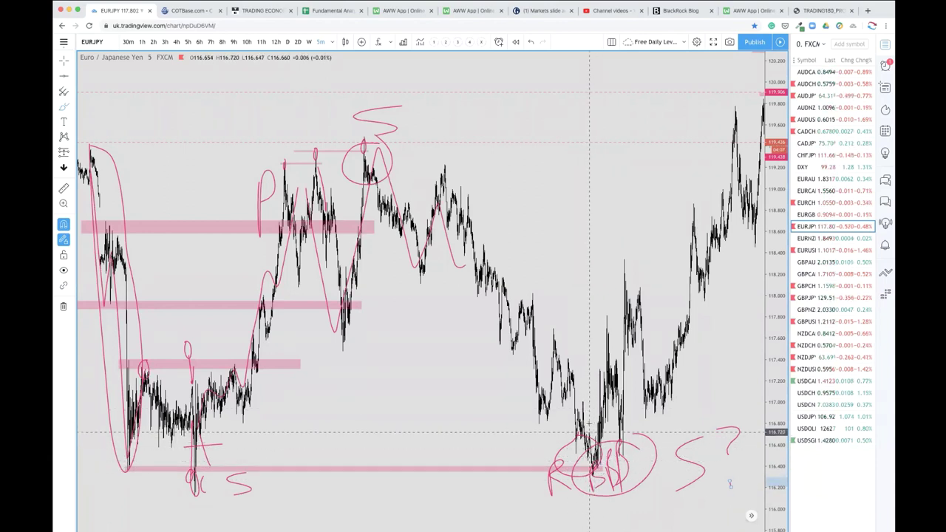
left_click_drag(593, 403, 640, 399)
left_click_drag(563, 385, 621, 382)
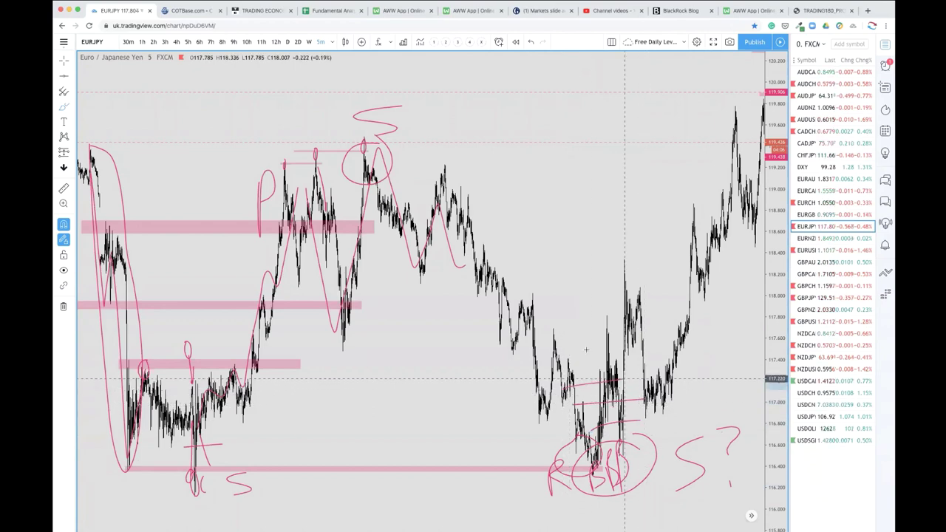
left_click_drag(584, 348, 663, 337)
left_click_drag(599, 323, 667, 314)
left_click_drag(597, 290, 663, 282)
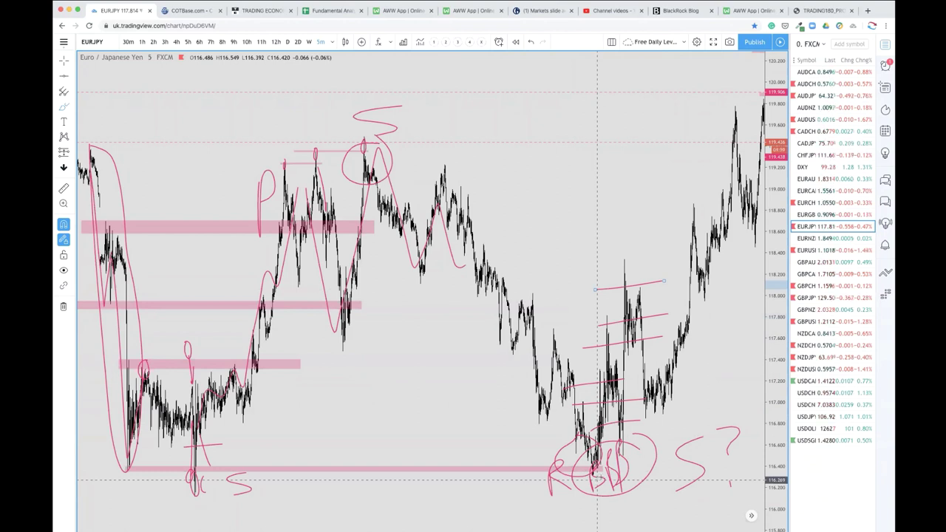
Step: Brush a loop around the letters at the earlier break below the lower zone, just before the S
left_click(597, 470)
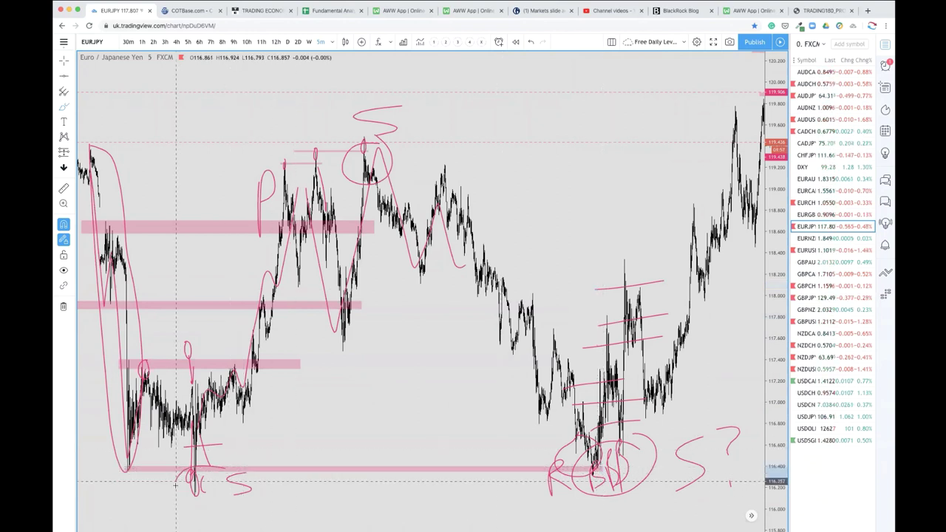
left_click_drag(176, 482, 226, 494)
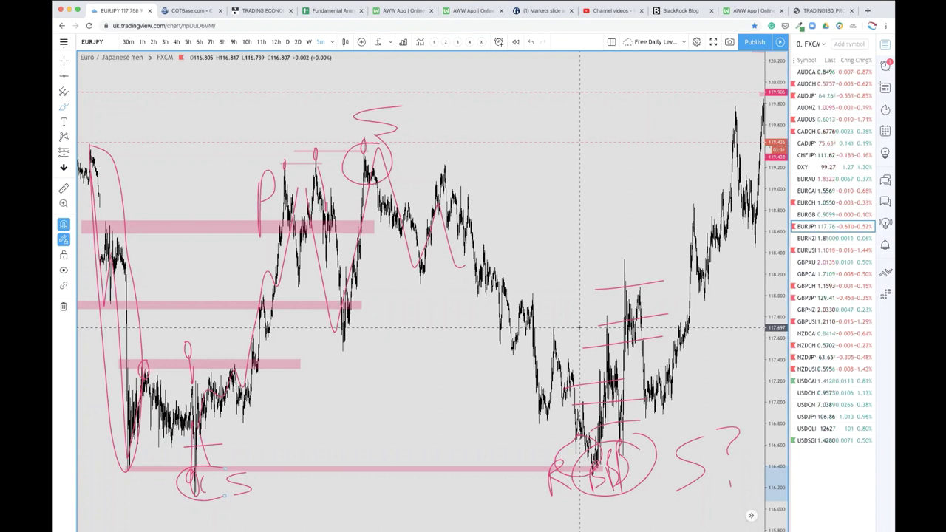
Step: Examine the recent price action around the circled return to the zone near 119.43
scroll(581, 328, "right", 10)
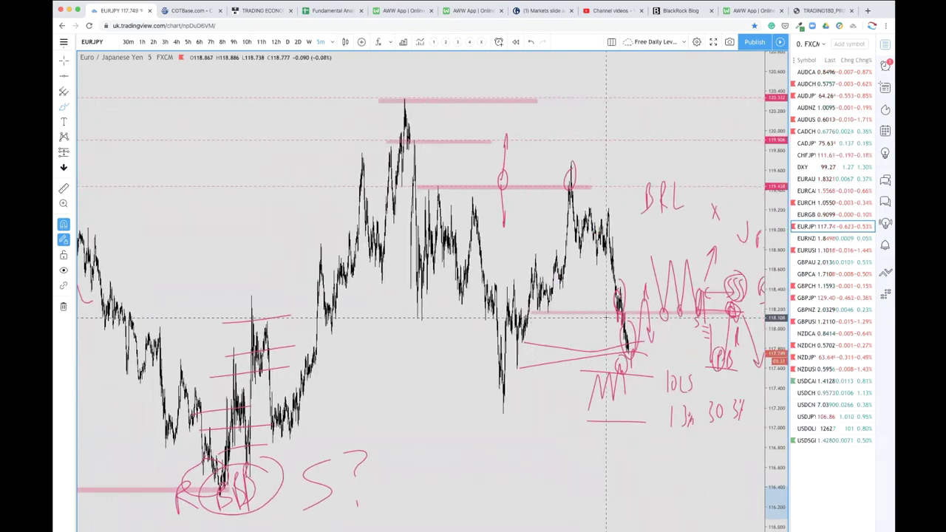
scroll(606, 318, "up", 5)
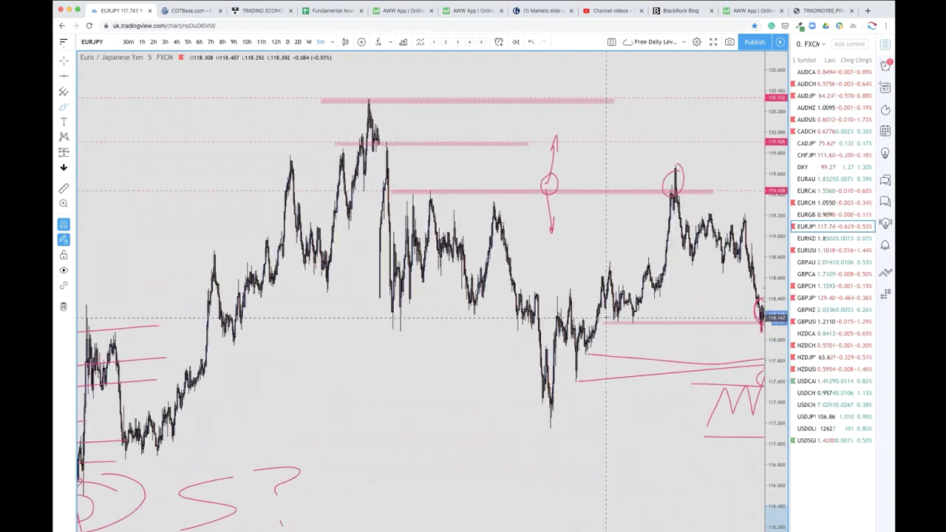
scroll(606, 318, "up", 1)
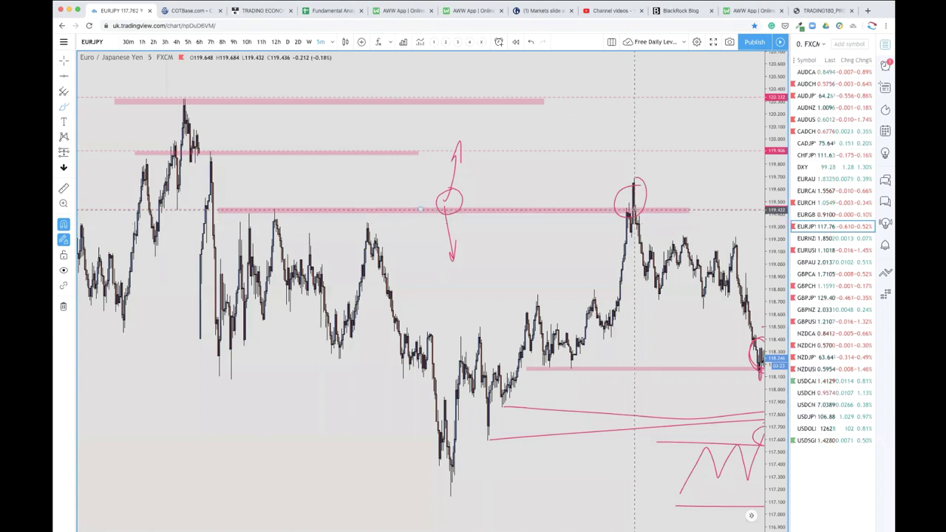
scroll(637, 215, "right", 5)
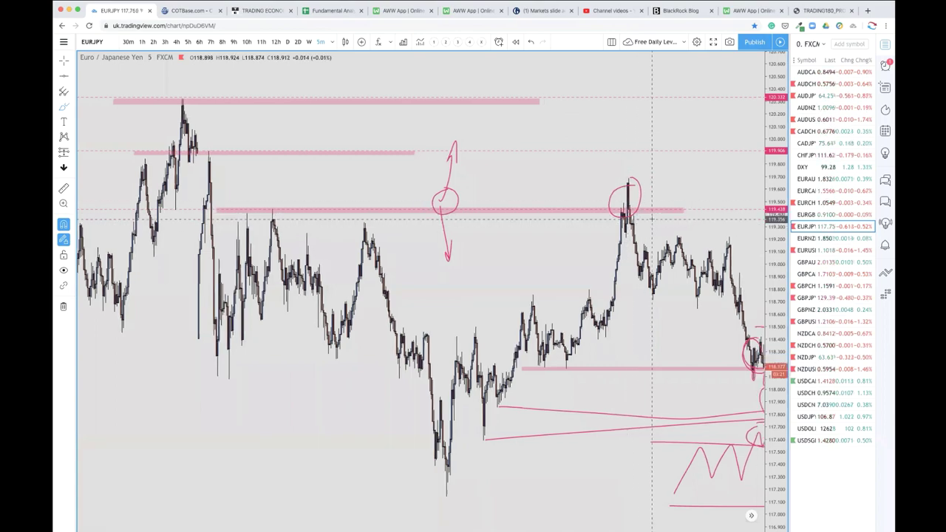